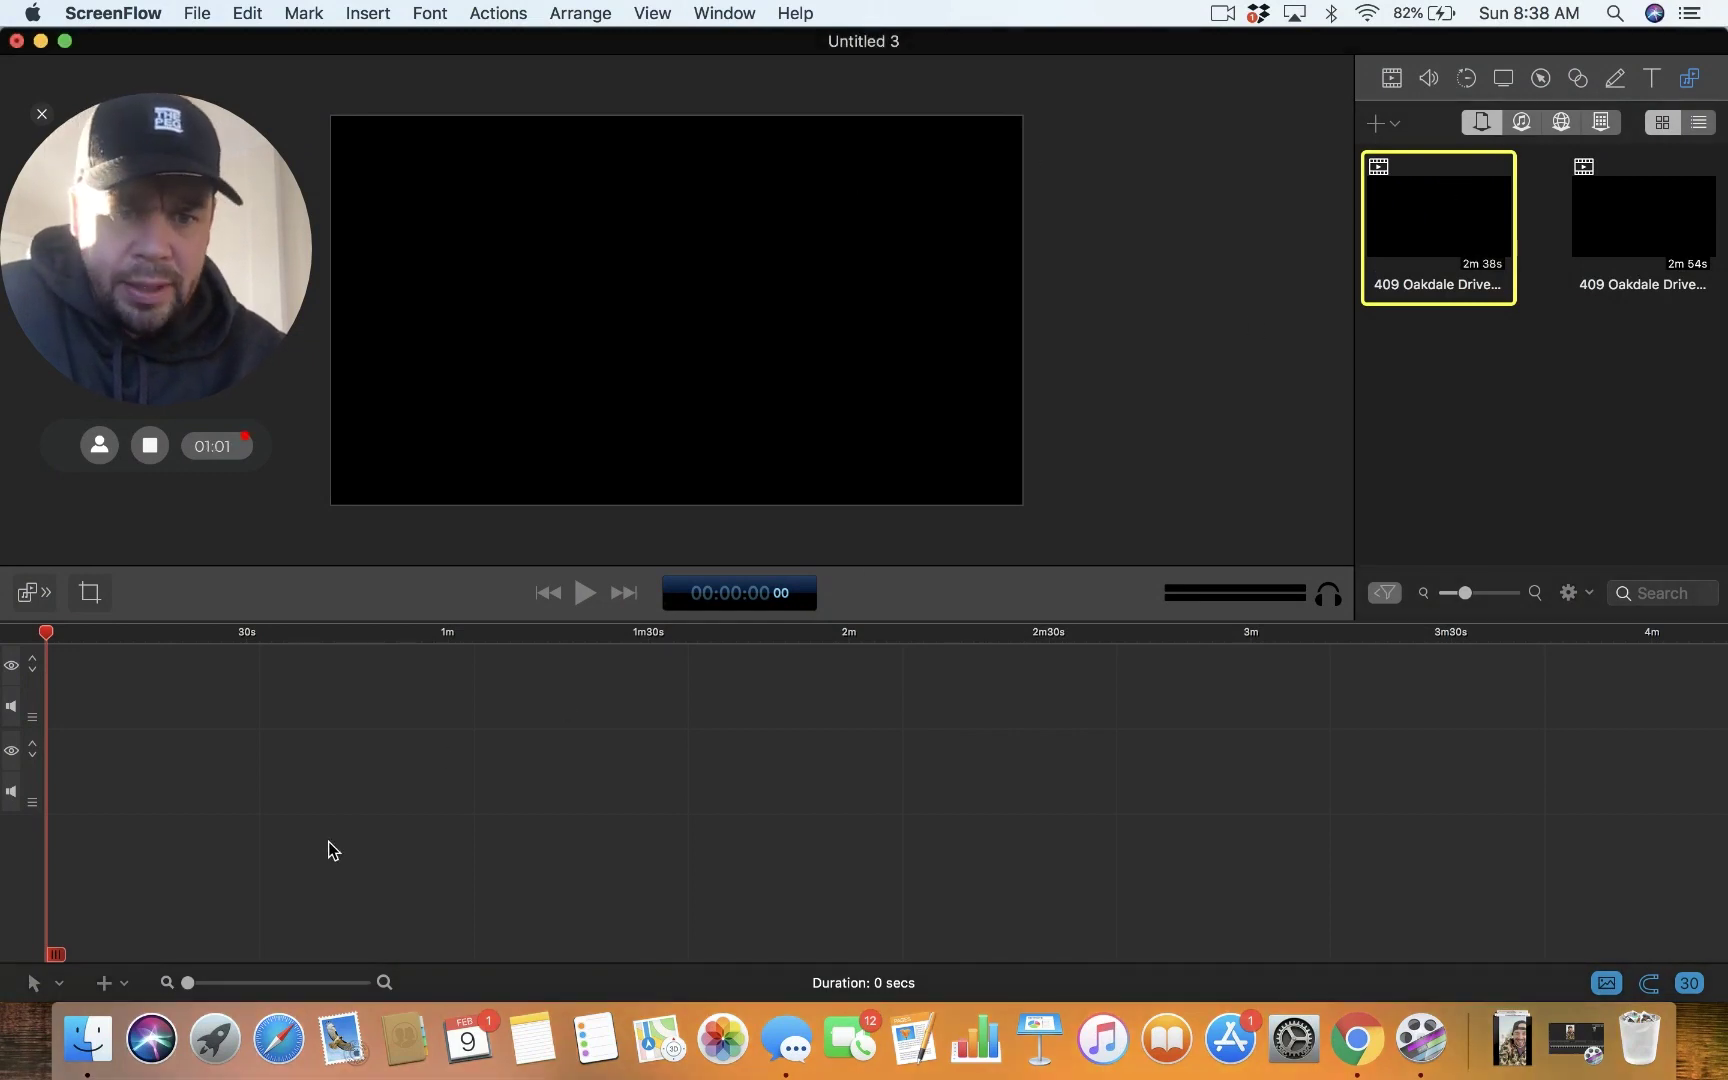
Add the tour clip to the timeline, preview it, rewind to 0 and open the Edit menu.
{"action": "mouse_move", "coordinate": [1425, 256]}
{"action": "left_mouse_down"}
{"action": "mouse_move", "coordinate": [92, 815]}
{"action": "mouse_move", "coordinate": [33, 819]}
{"action": "left_mouse_up"}
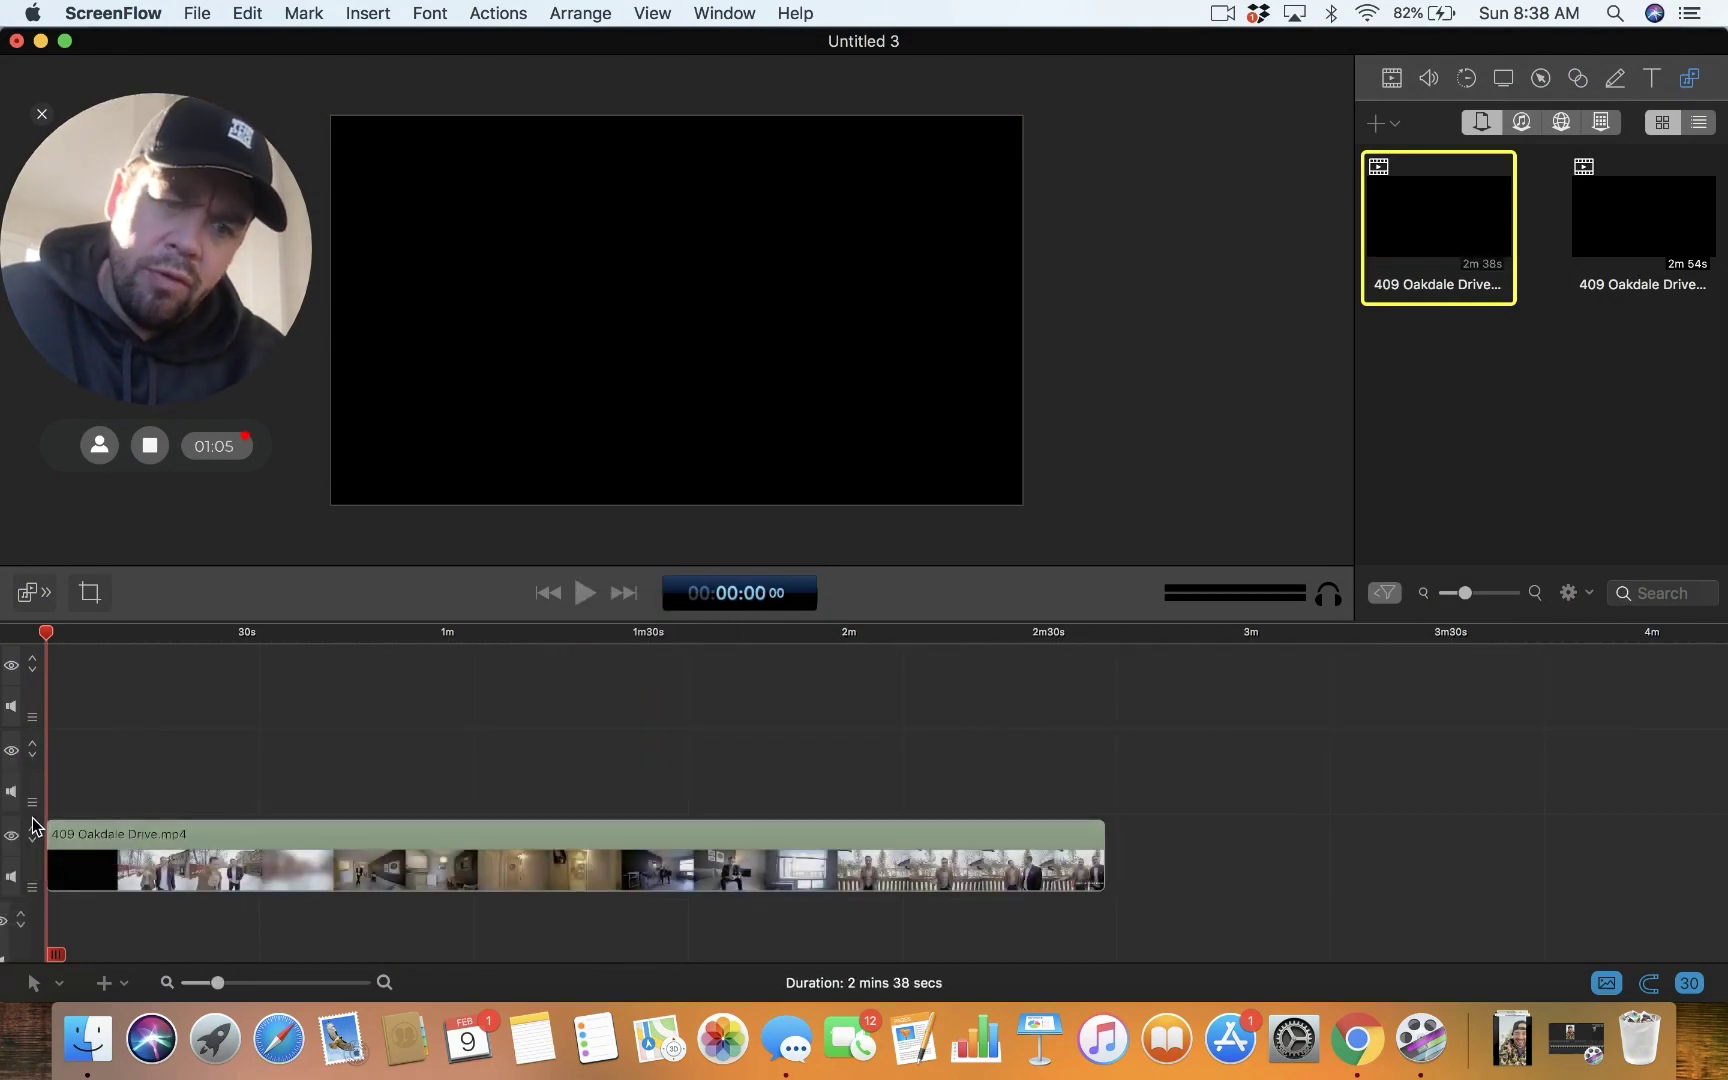
{"action": "left_click", "coordinate": [580, 594]}
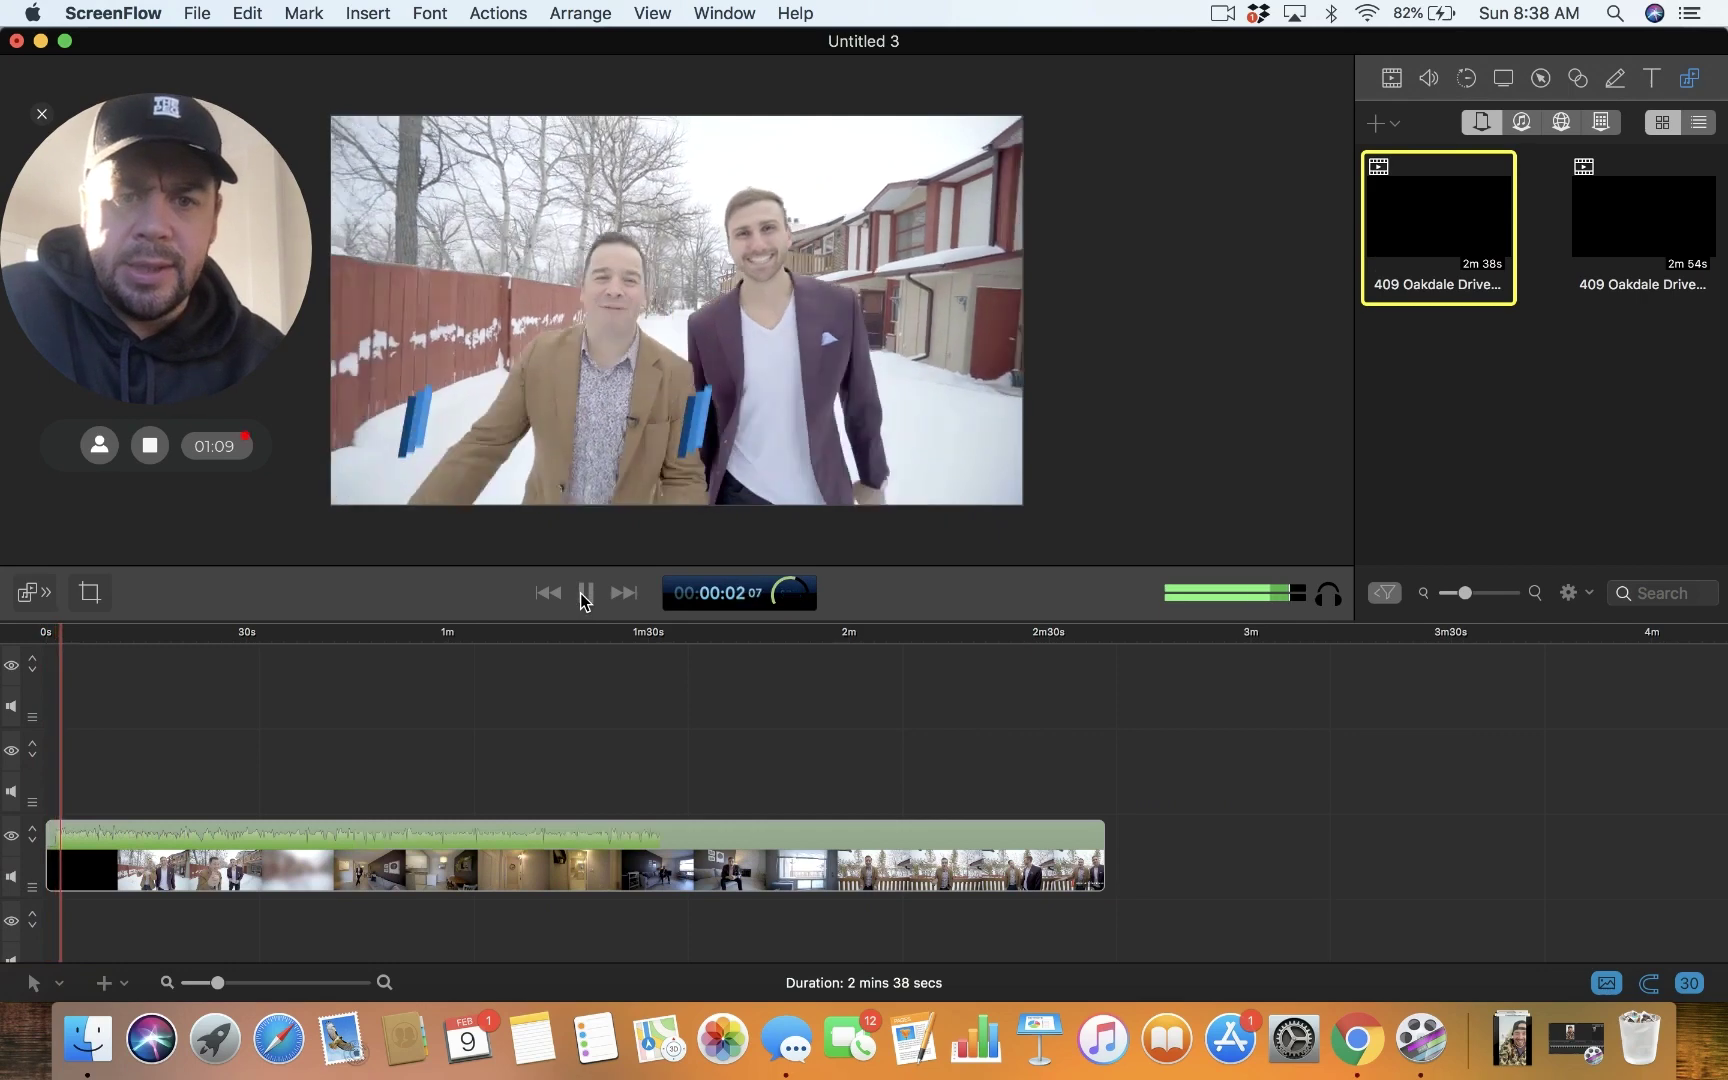
{"action": "left_click_drag", "start_coordinate": [59, 633], "coordinate": [8, 634]}
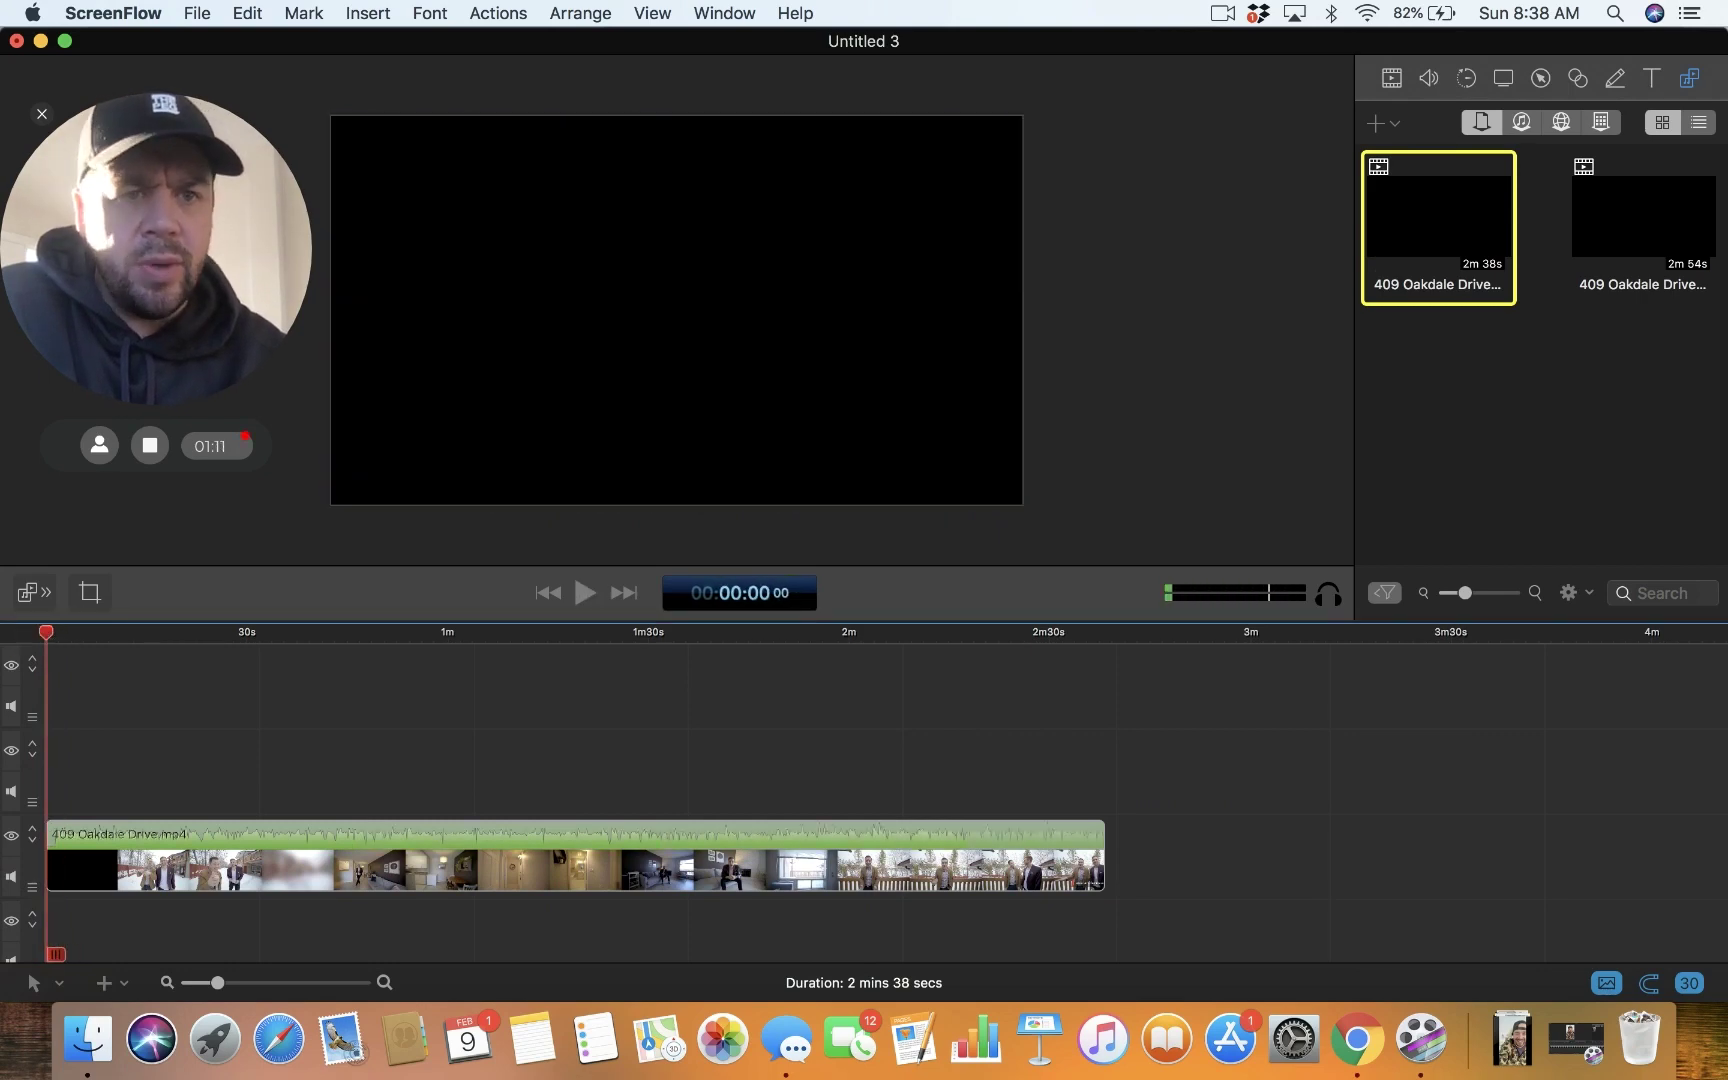
{"action": "left_click", "coordinate": [249, 11]}
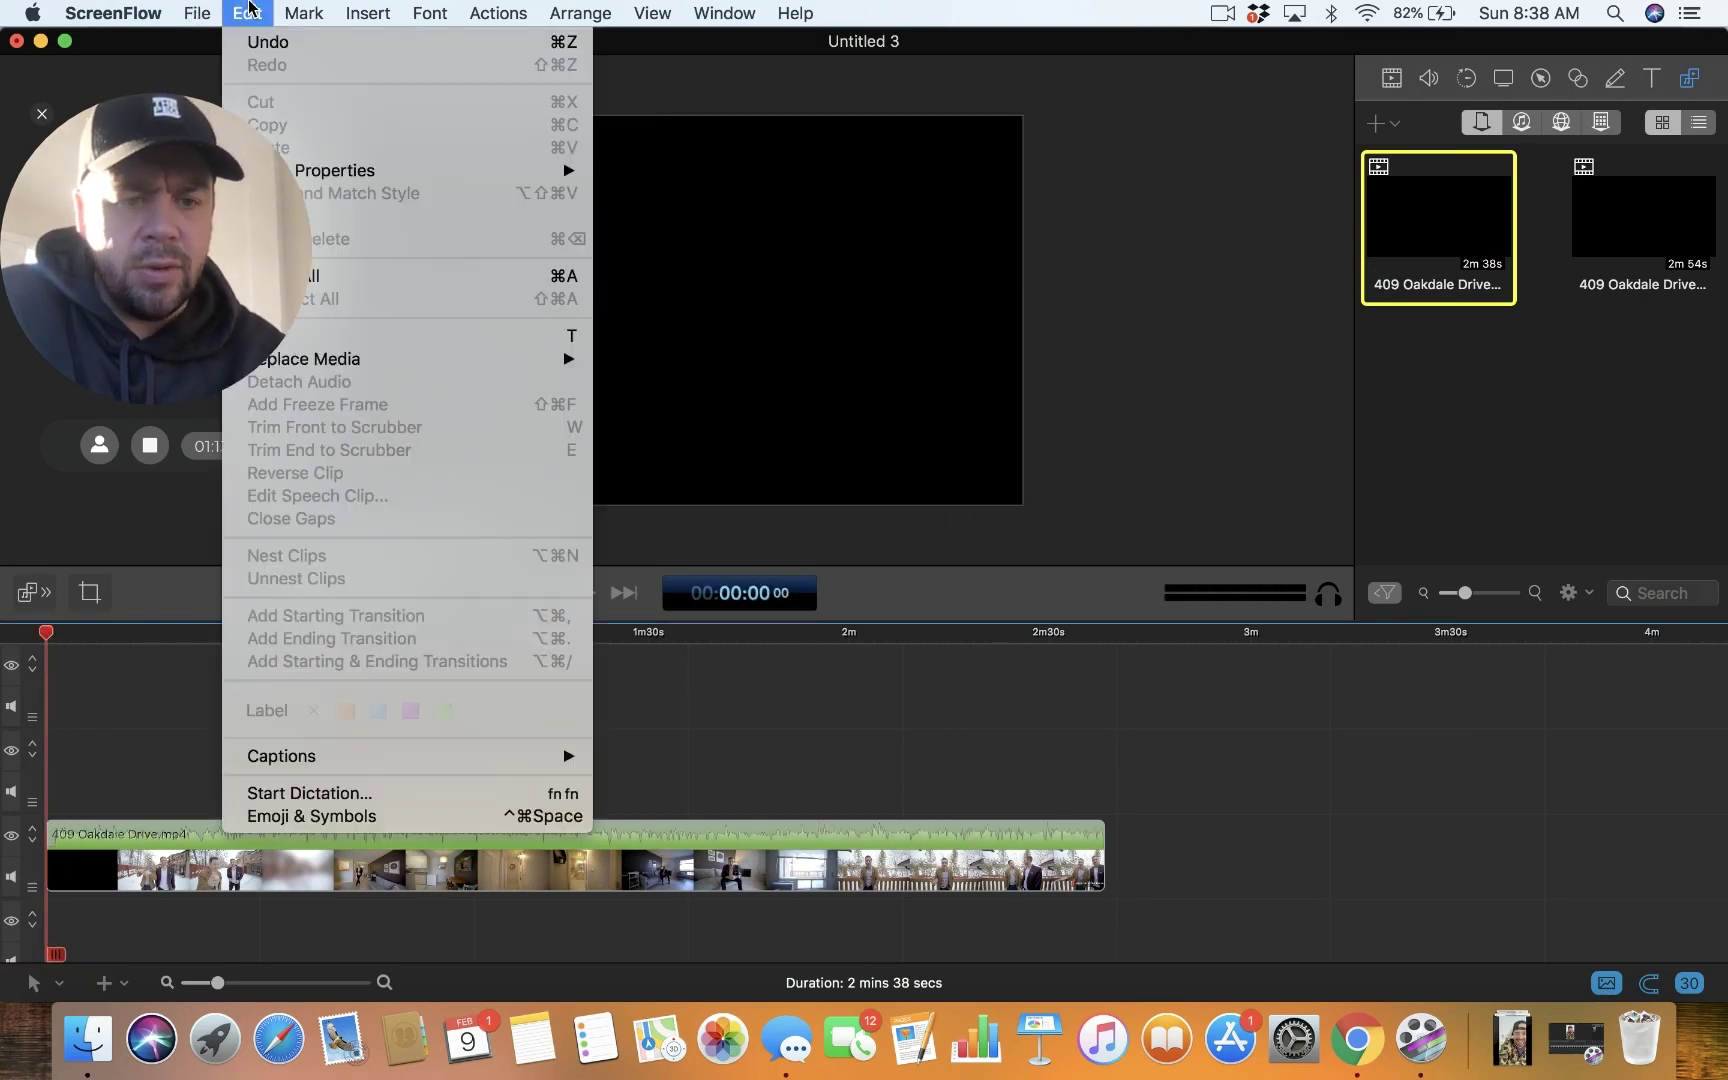
{"action": "mouse_move", "coordinate": [310, 757]}
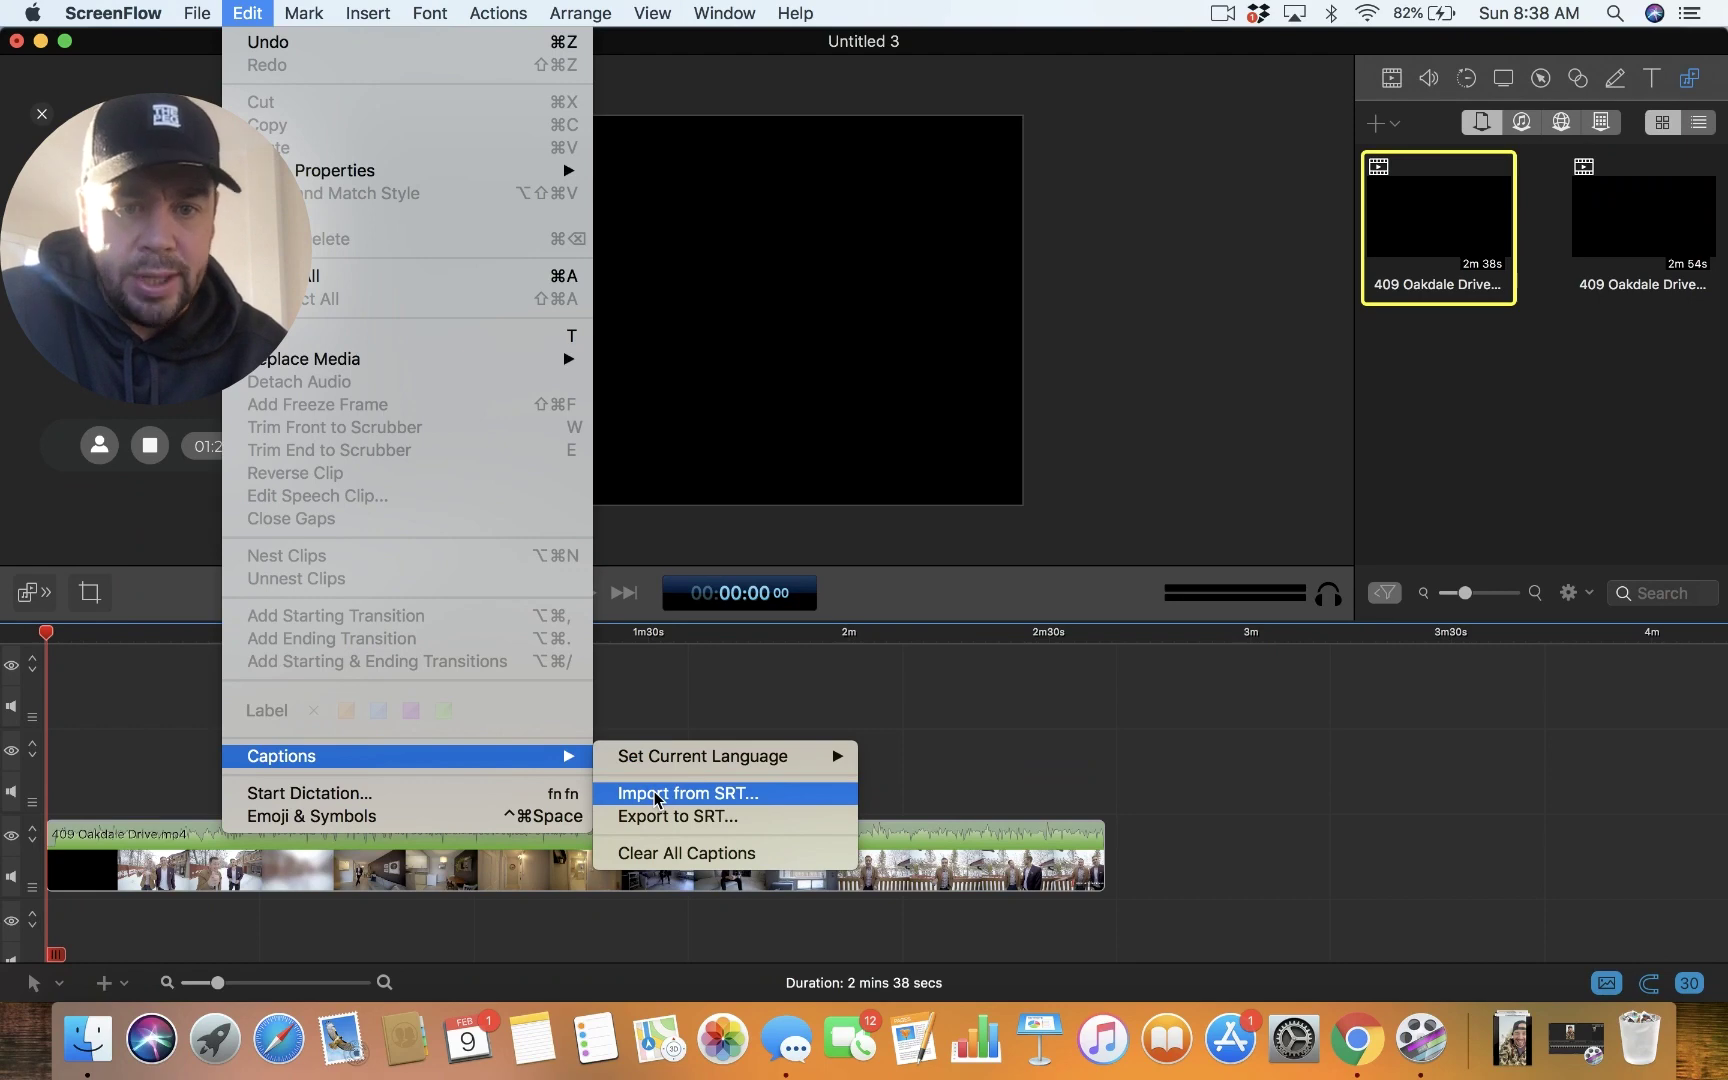
{"action": "left_click", "coordinate": [653, 793]}
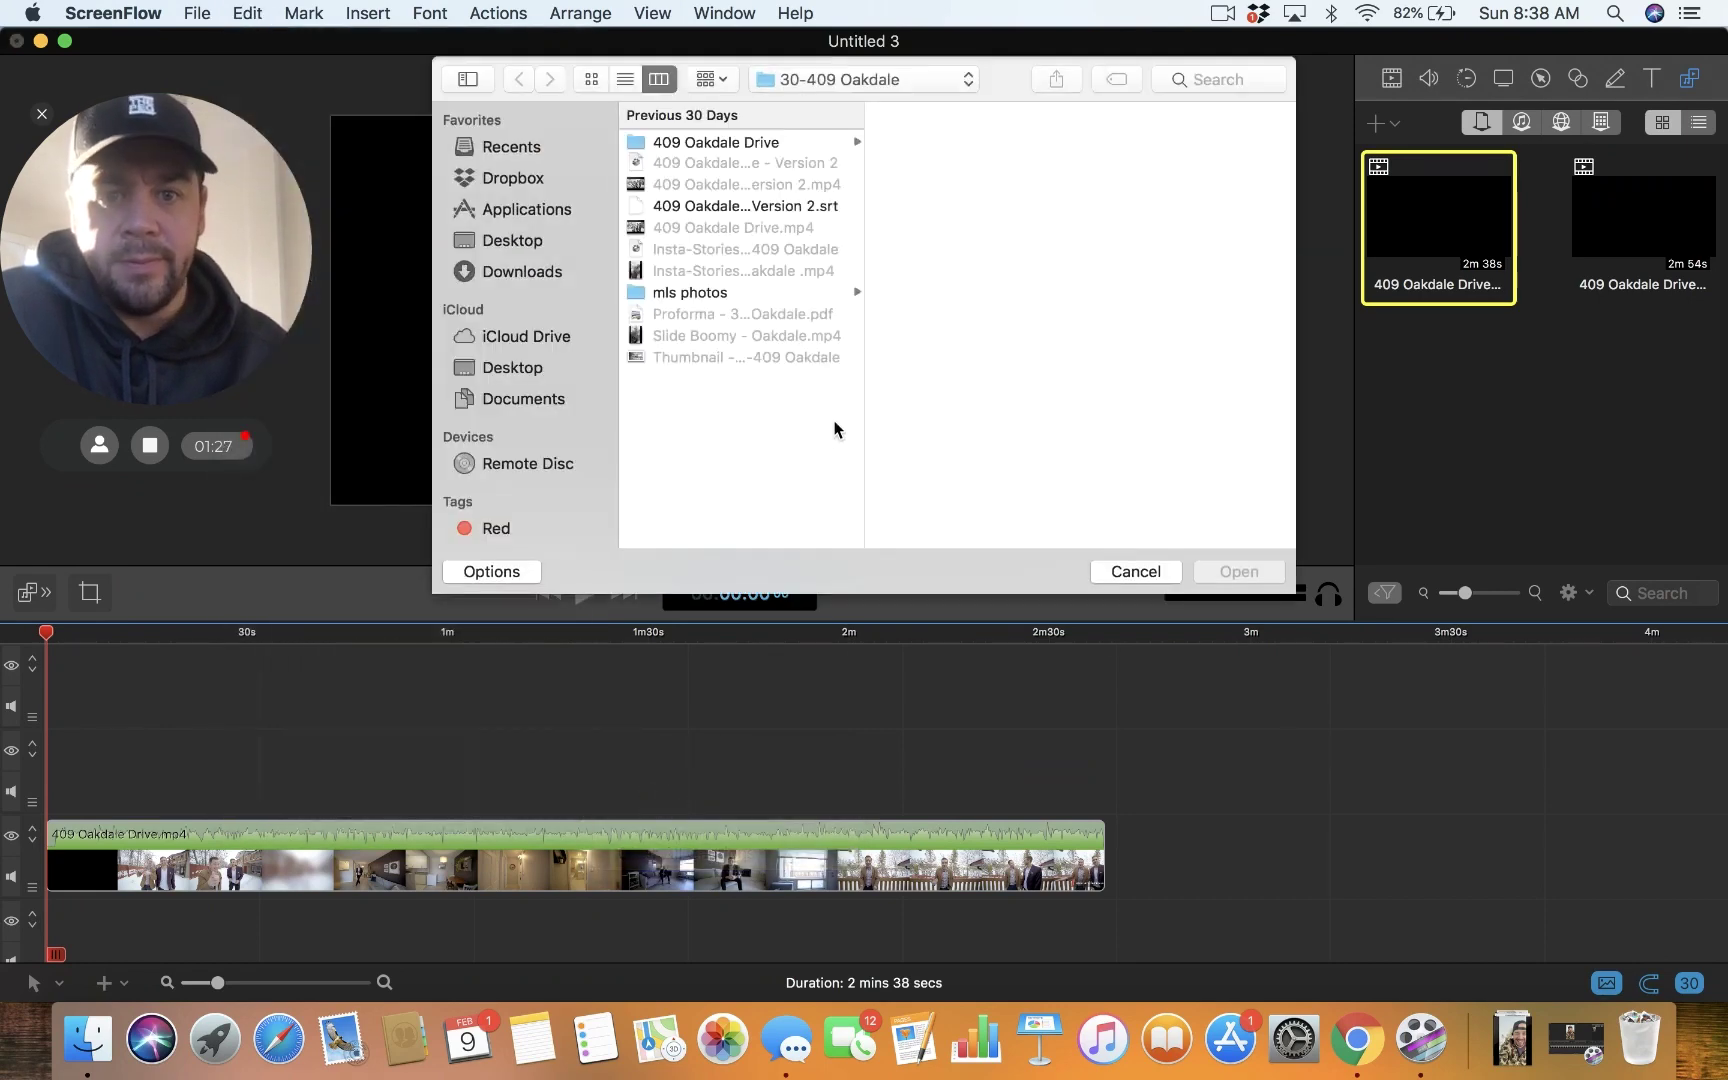
{"action": "left_click", "coordinate": [785, 209]}
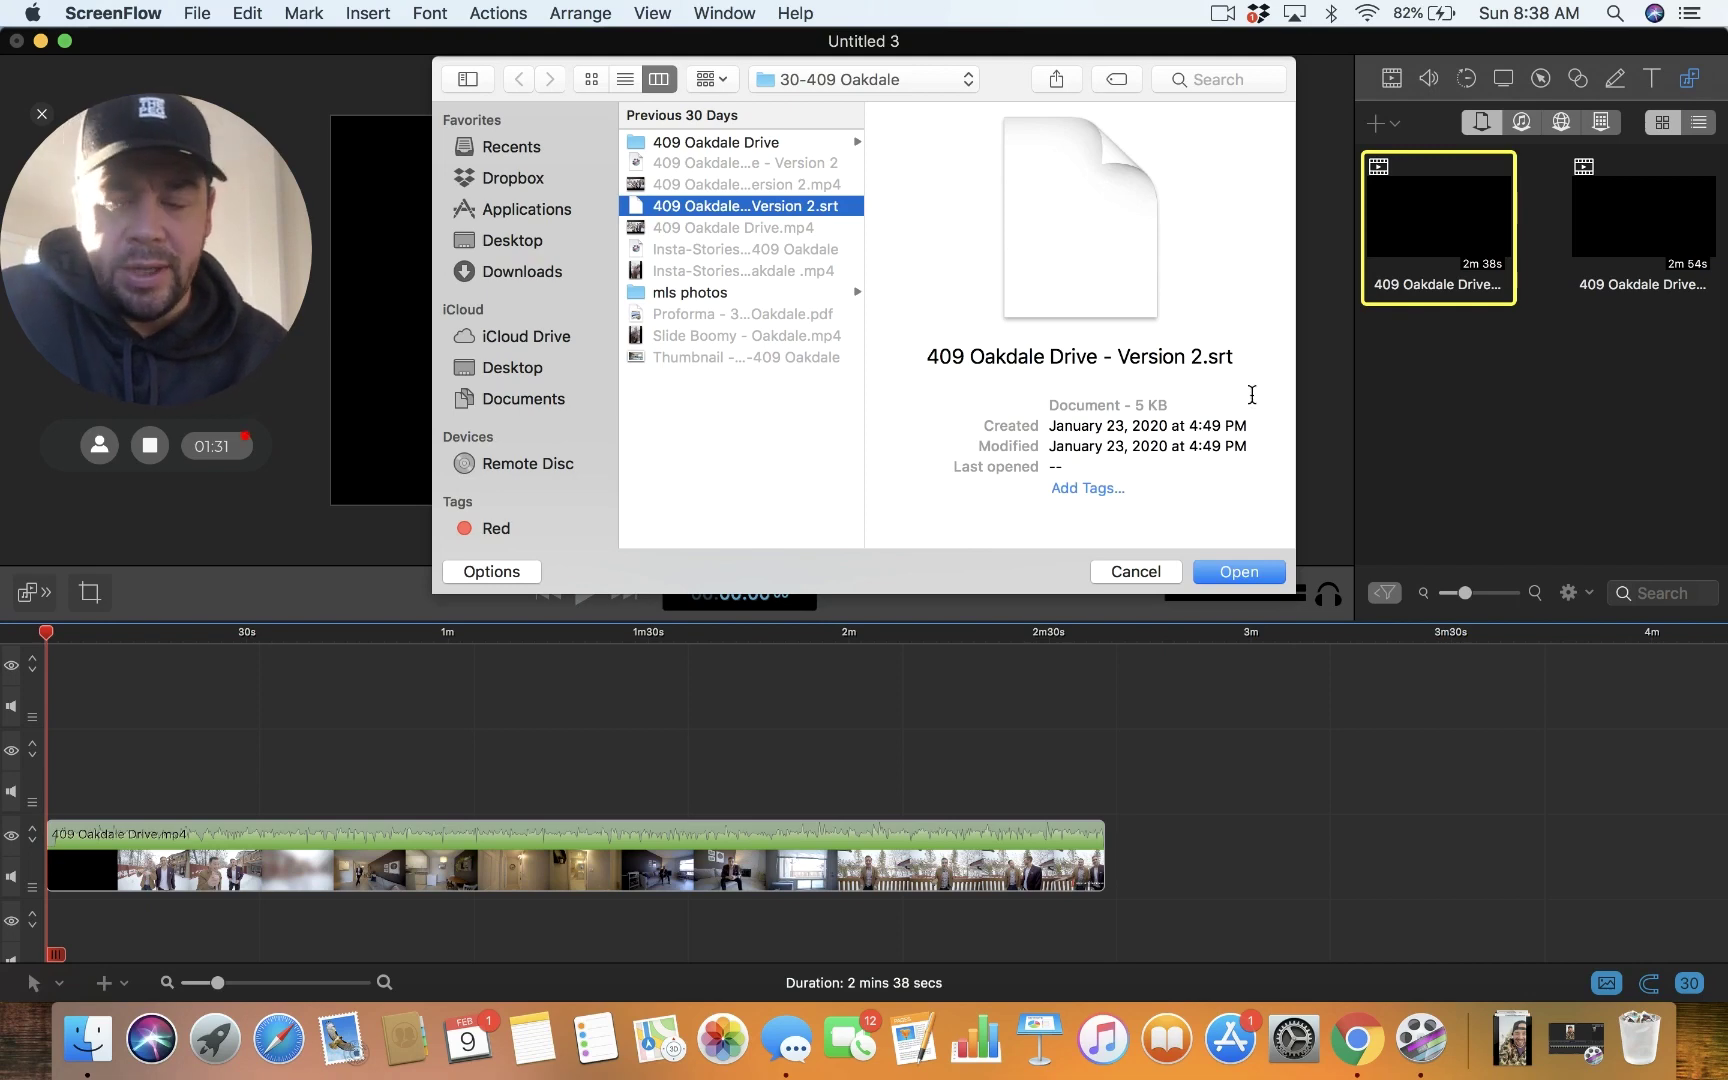
{"action": "left_click", "coordinate": [1234, 572]}
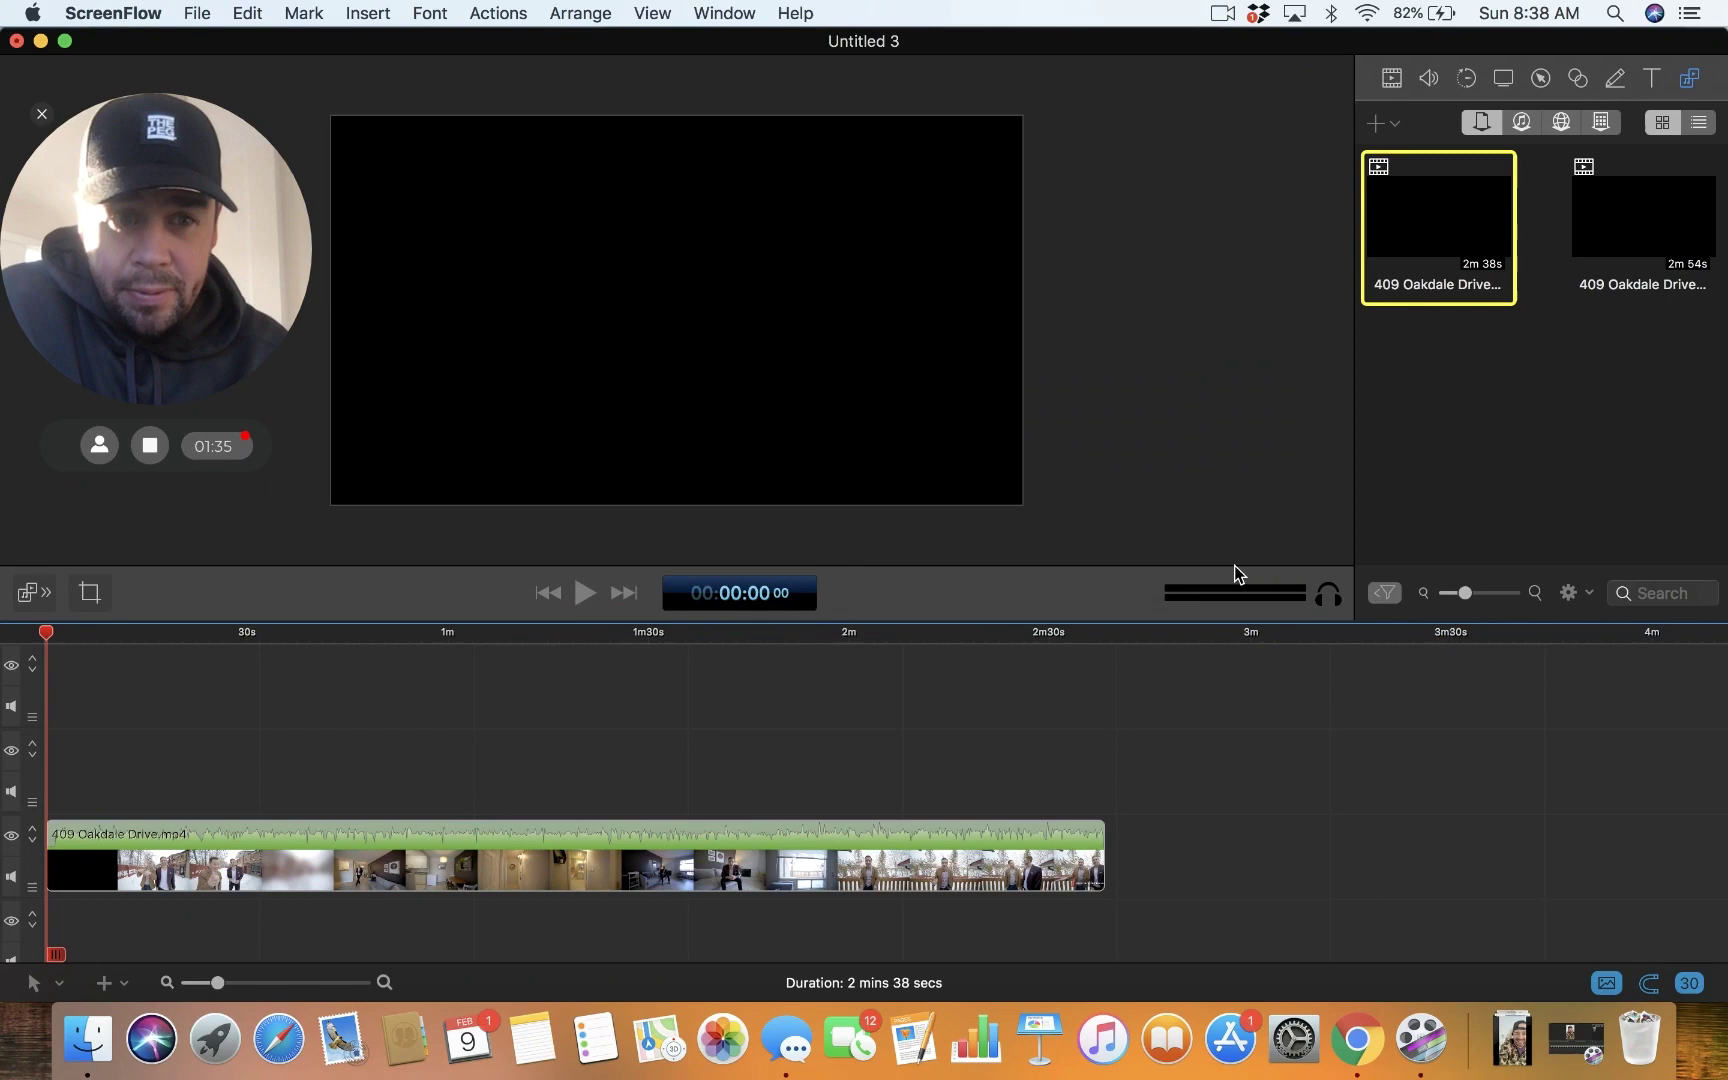
{"action": "left_click", "coordinate": [581, 14]}
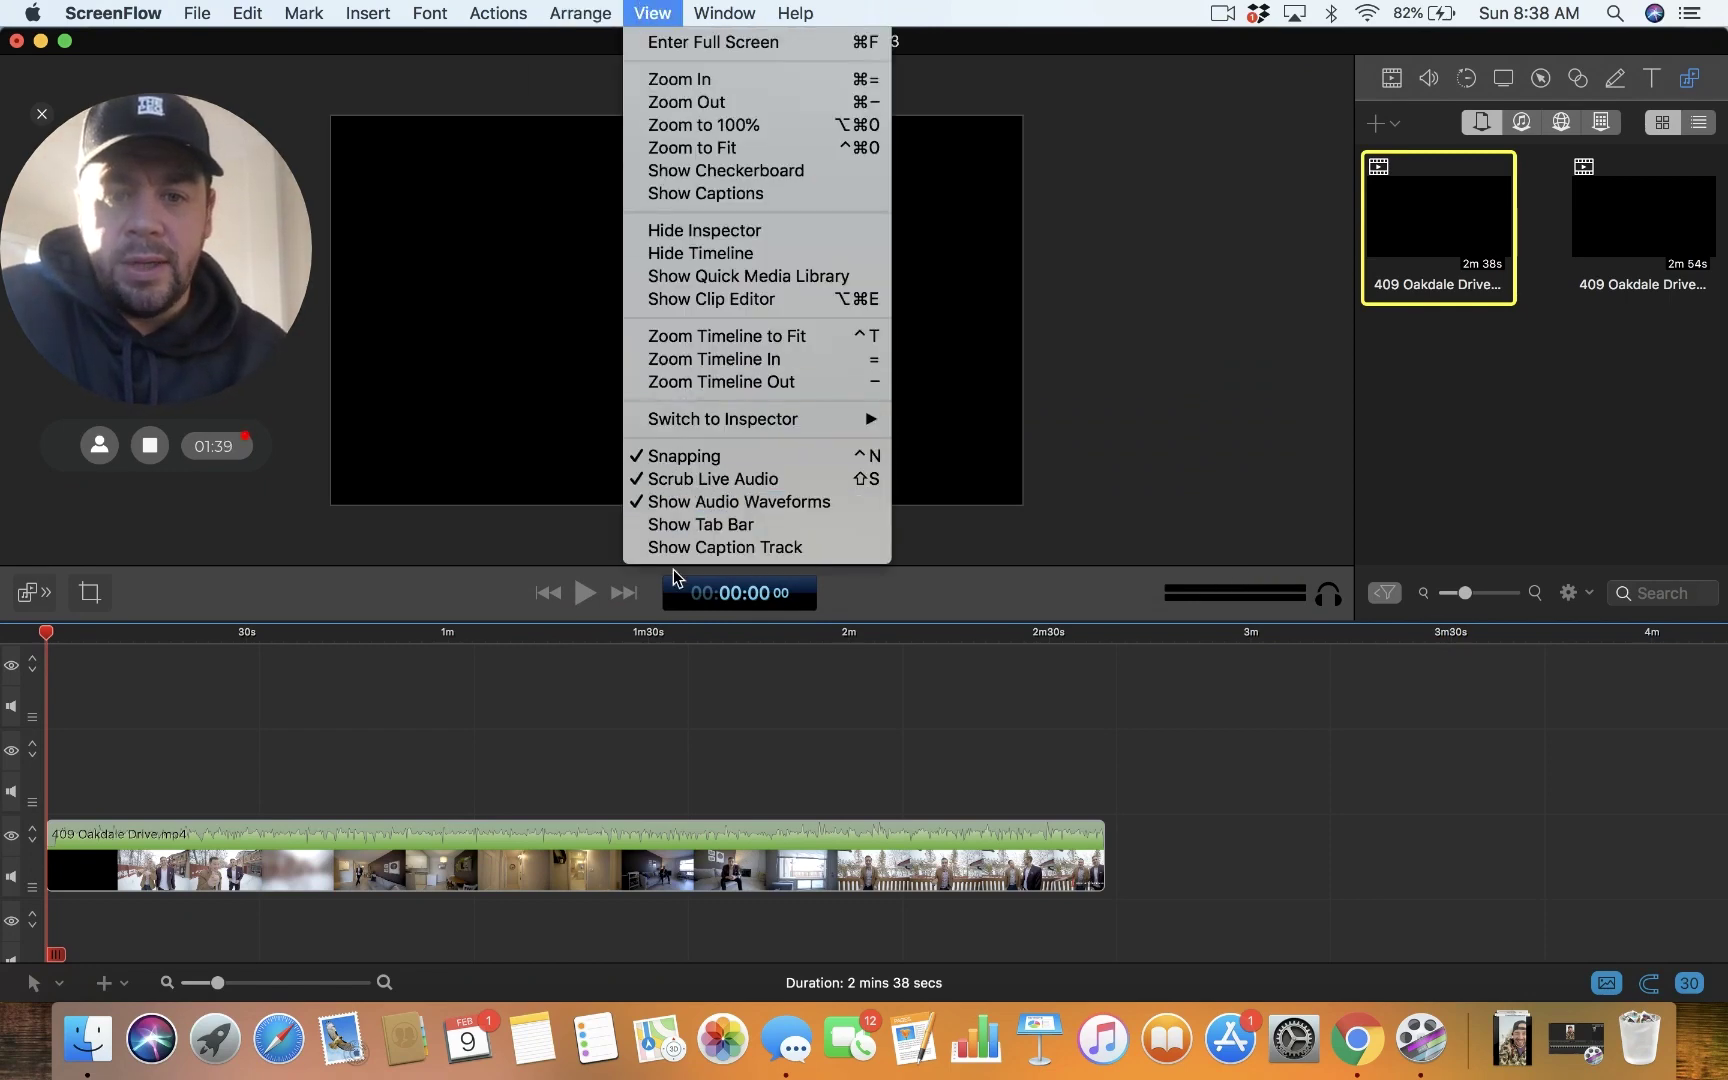
{"action": "left_click", "coordinate": [677, 547]}
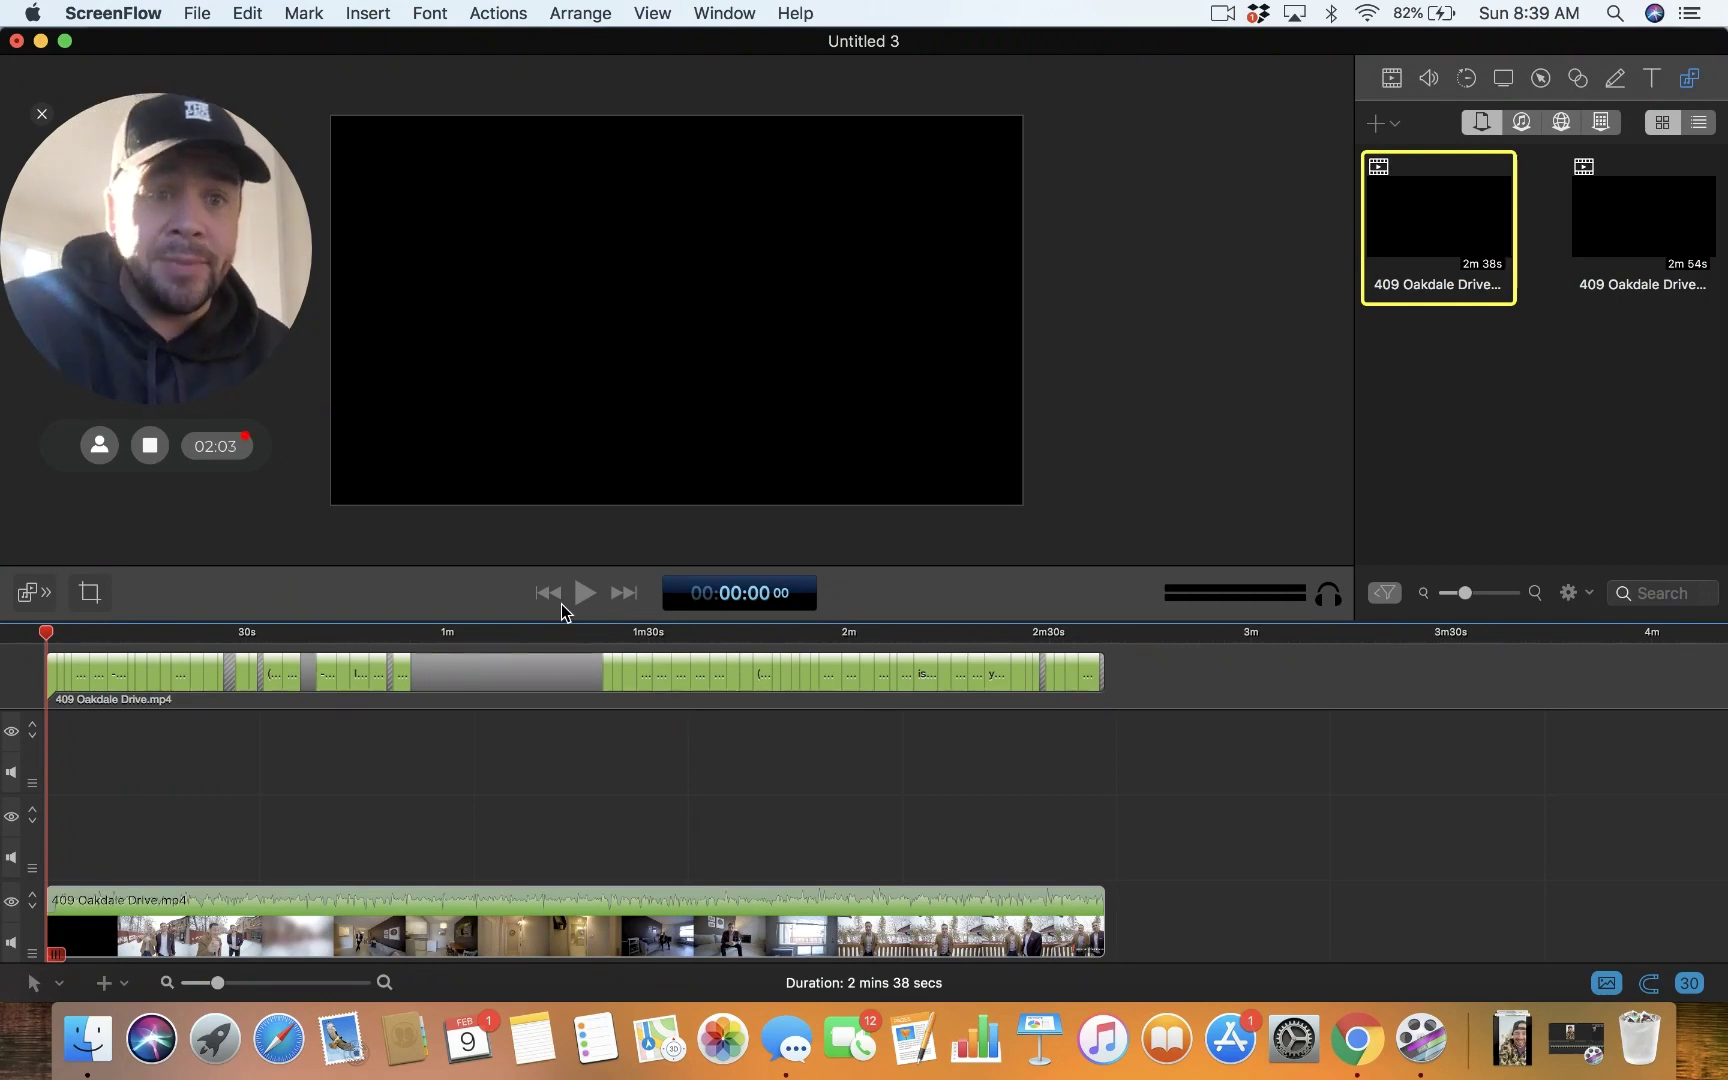
Export the tour as a 1920x1080 MP4 with Burn In Captions enabled.
{"action": "left_click", "coordinate": [198, 12]}
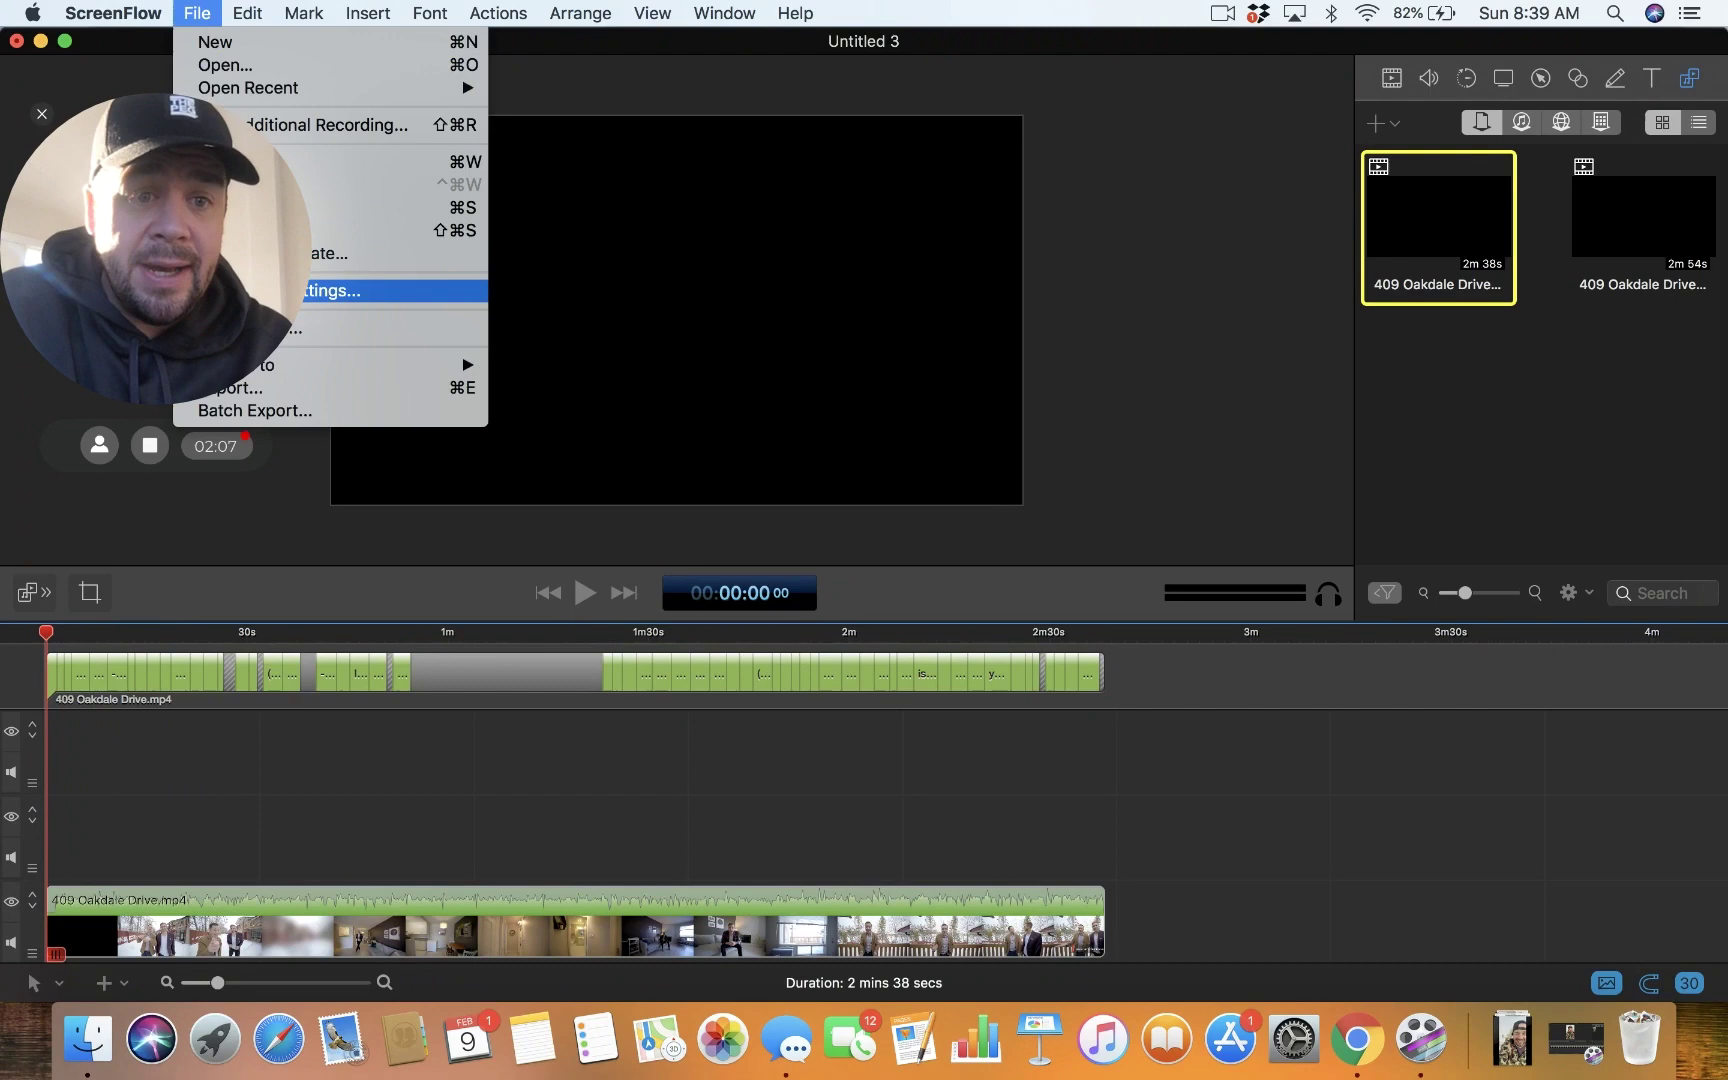
{"action": "left_click", "coordinate": [244, 389]}
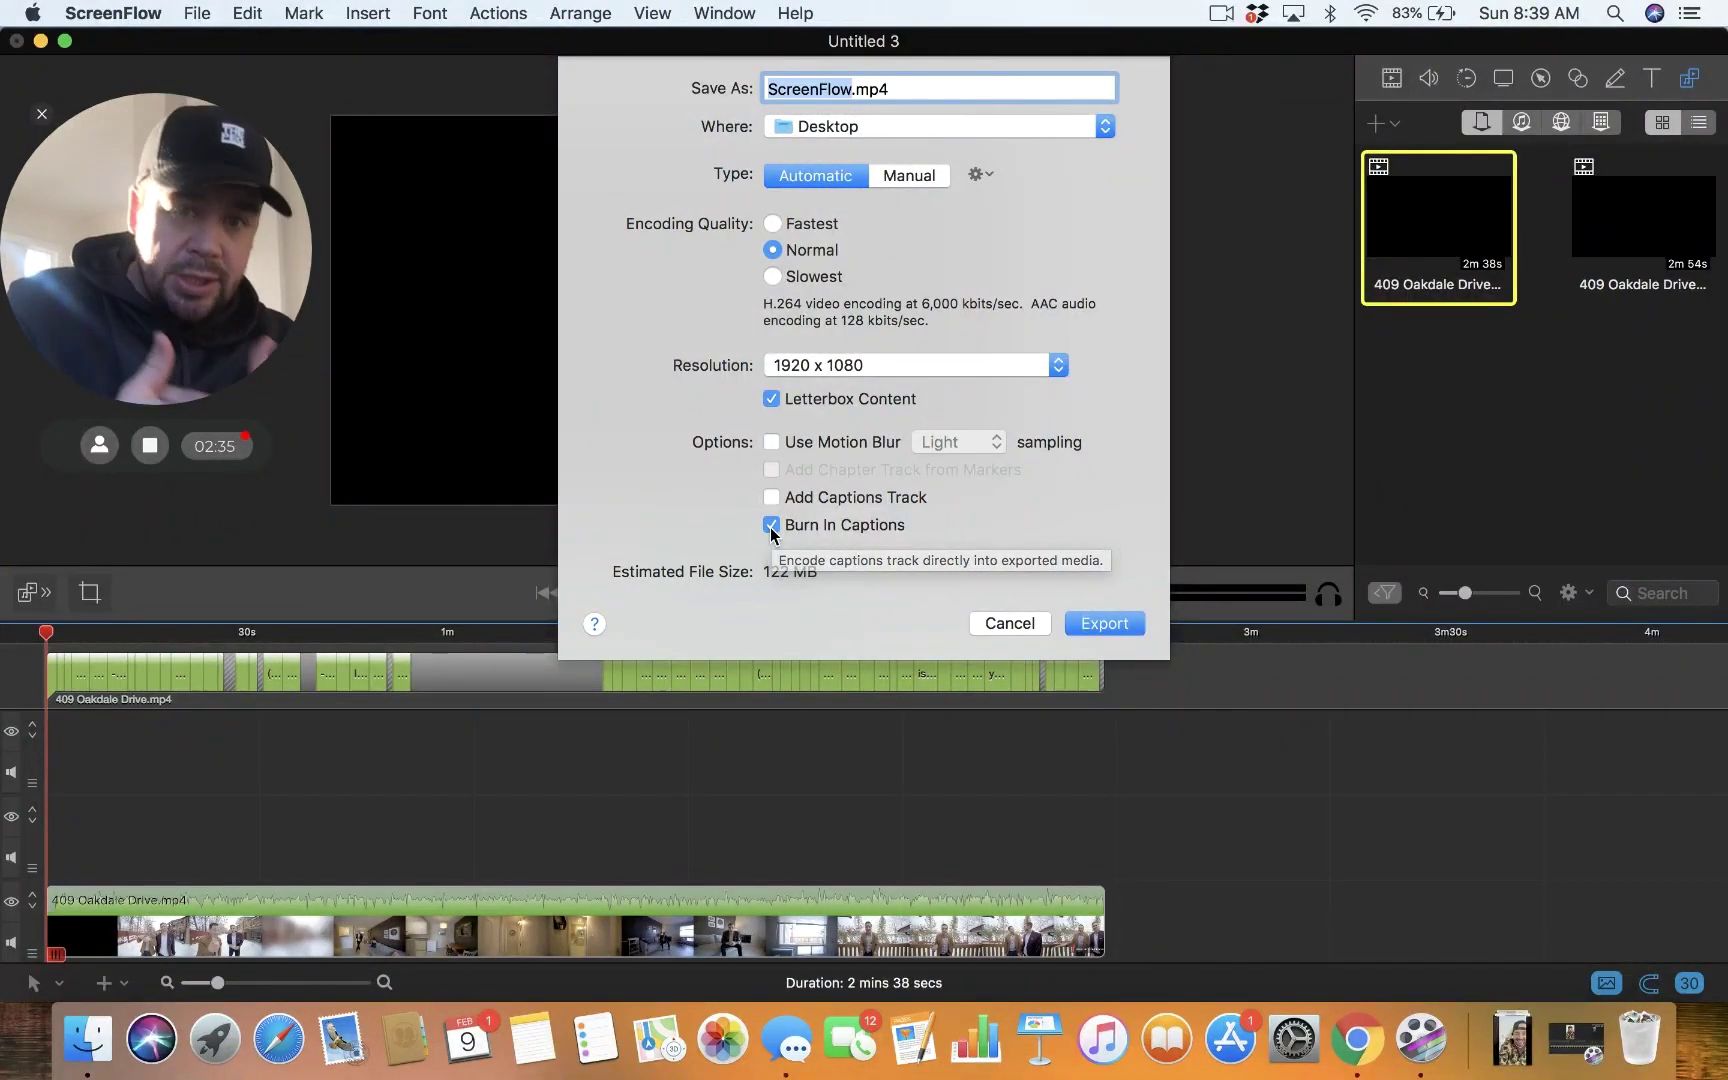
{"action": "left_click", "coordinate": [1107, 624]}
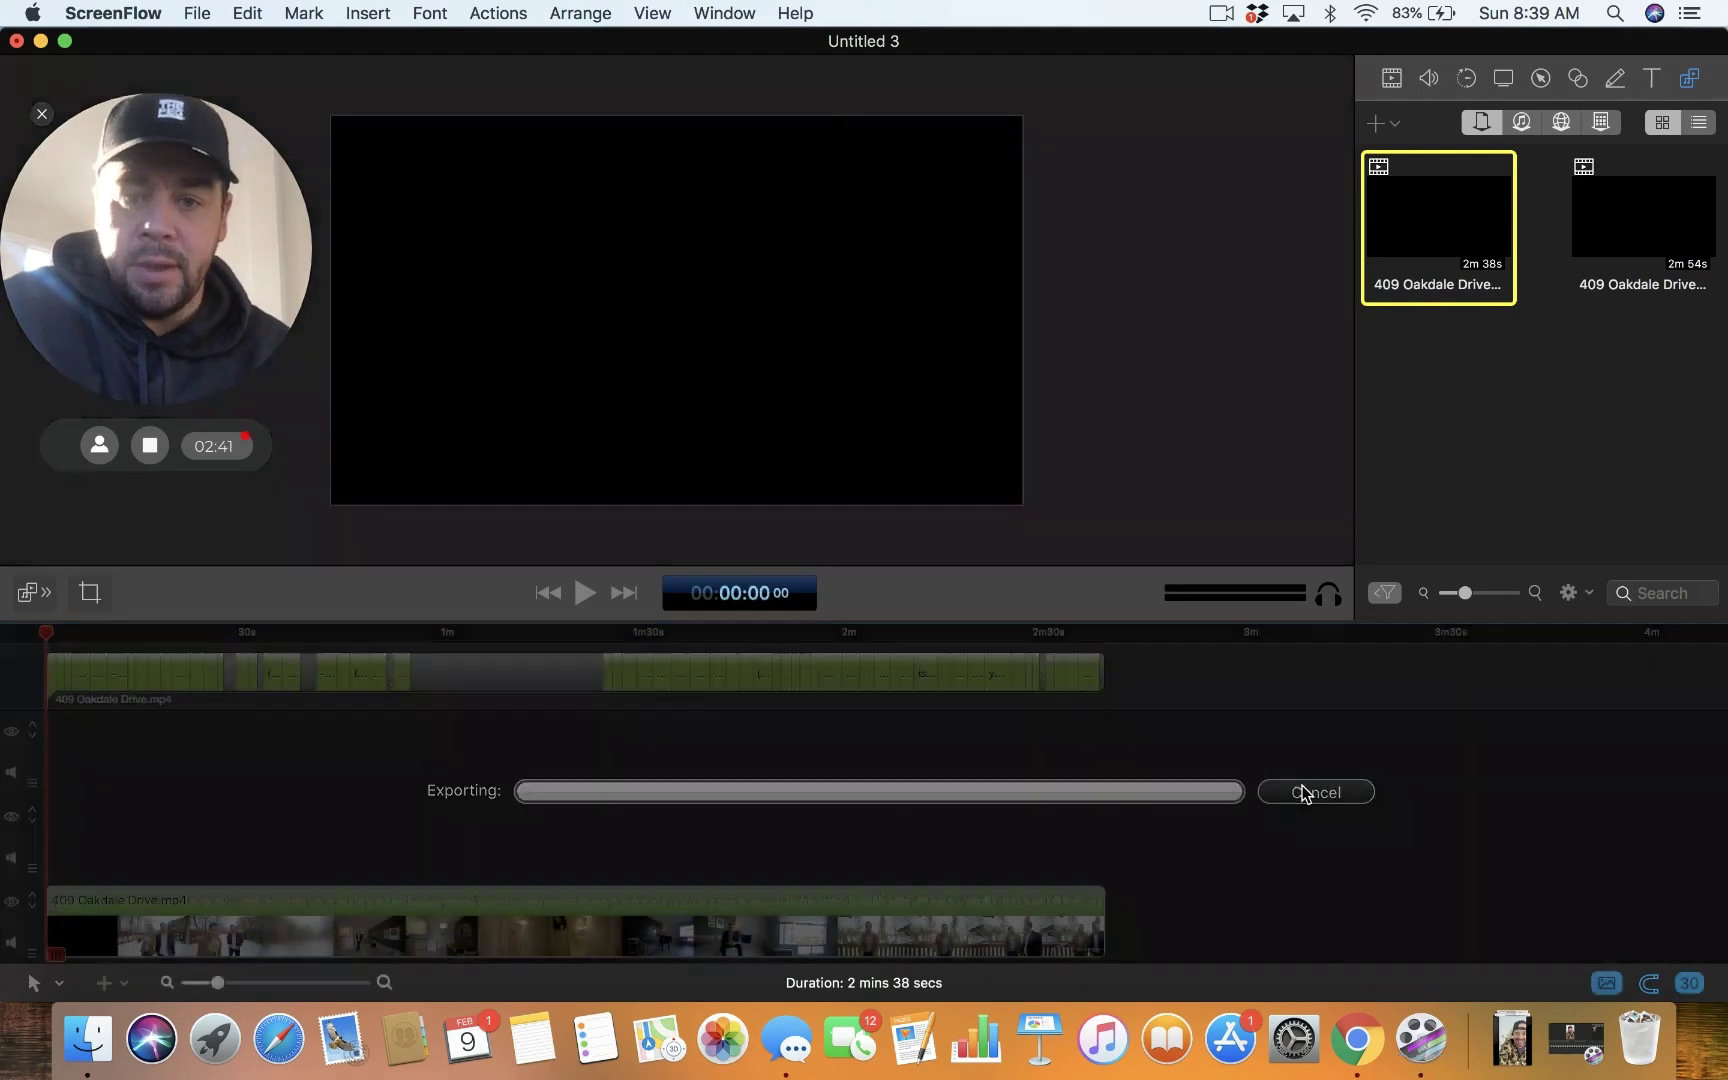
Cancel the export and replace the timeline clip with the 2m 54s Version 2 video.
{"action": "left_click", "coordinate": [1310, 792]}
{"action": "left_click", "coordinate": [773, 926]}
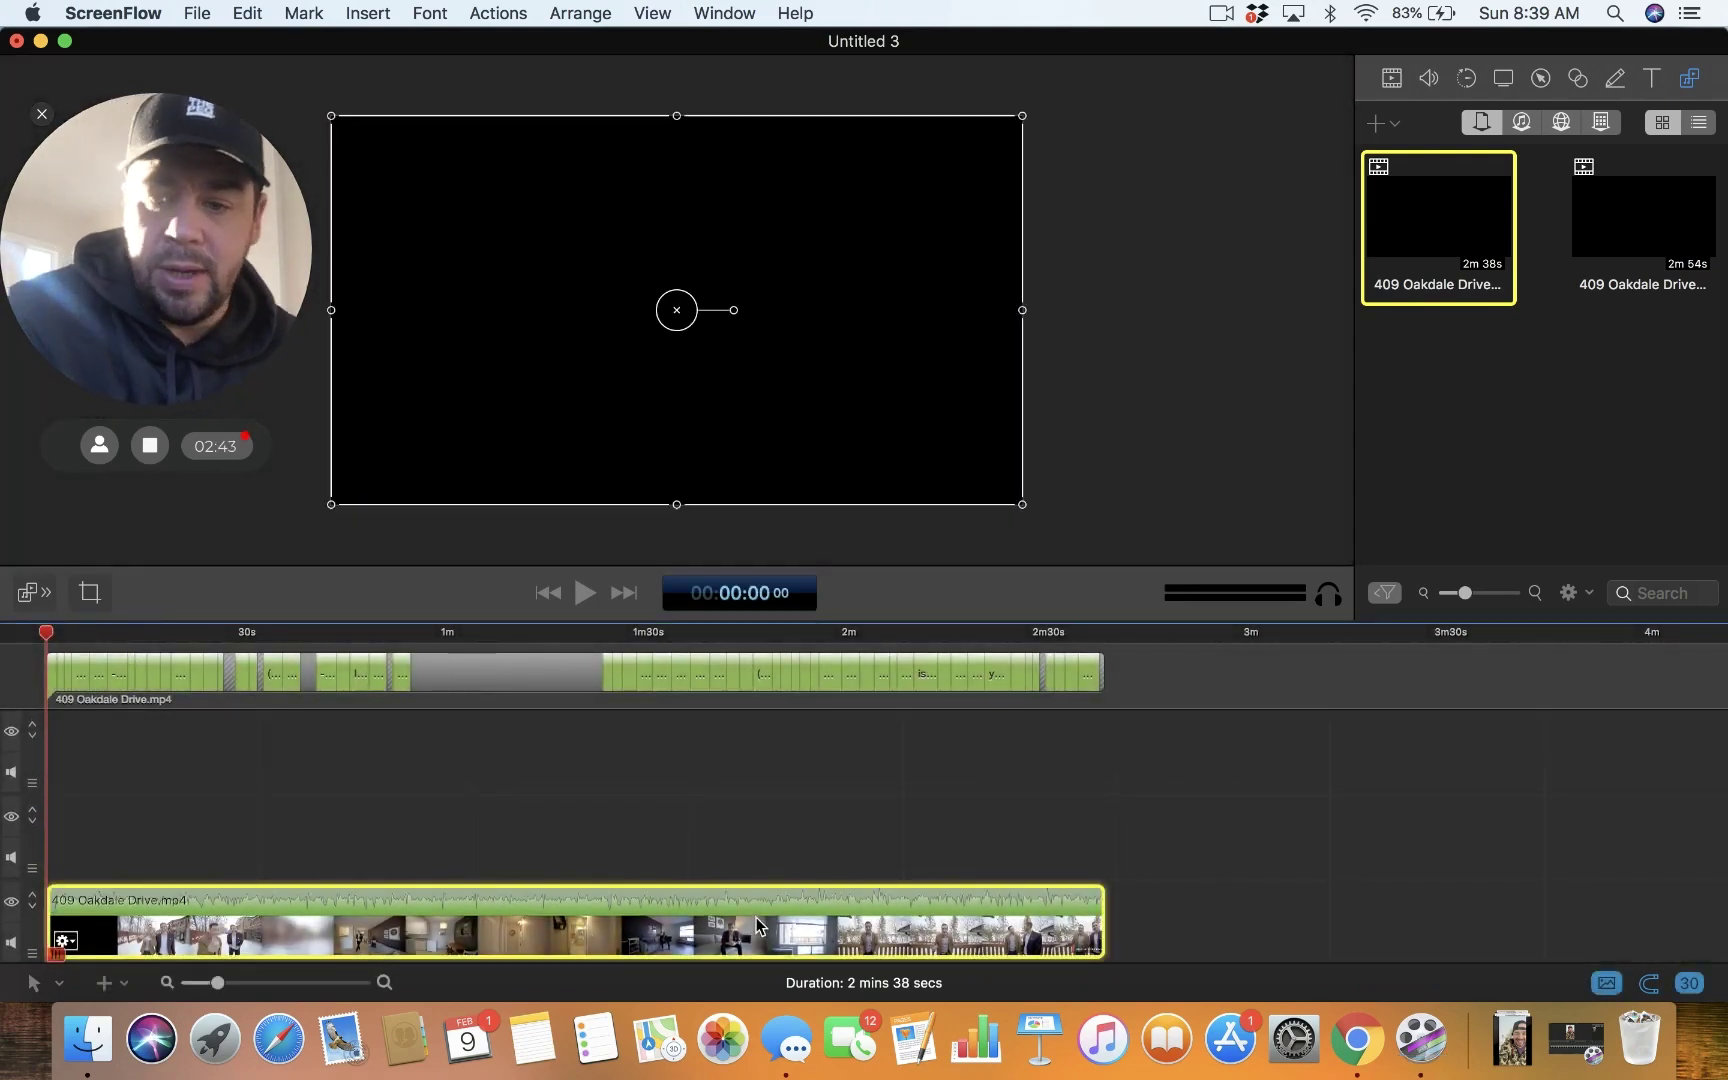
{"action": "key", "text": "Delete"}
{"action": "left_click_drag", "start_coordinate": [1658, 179], "coordinate": [257, 763]}
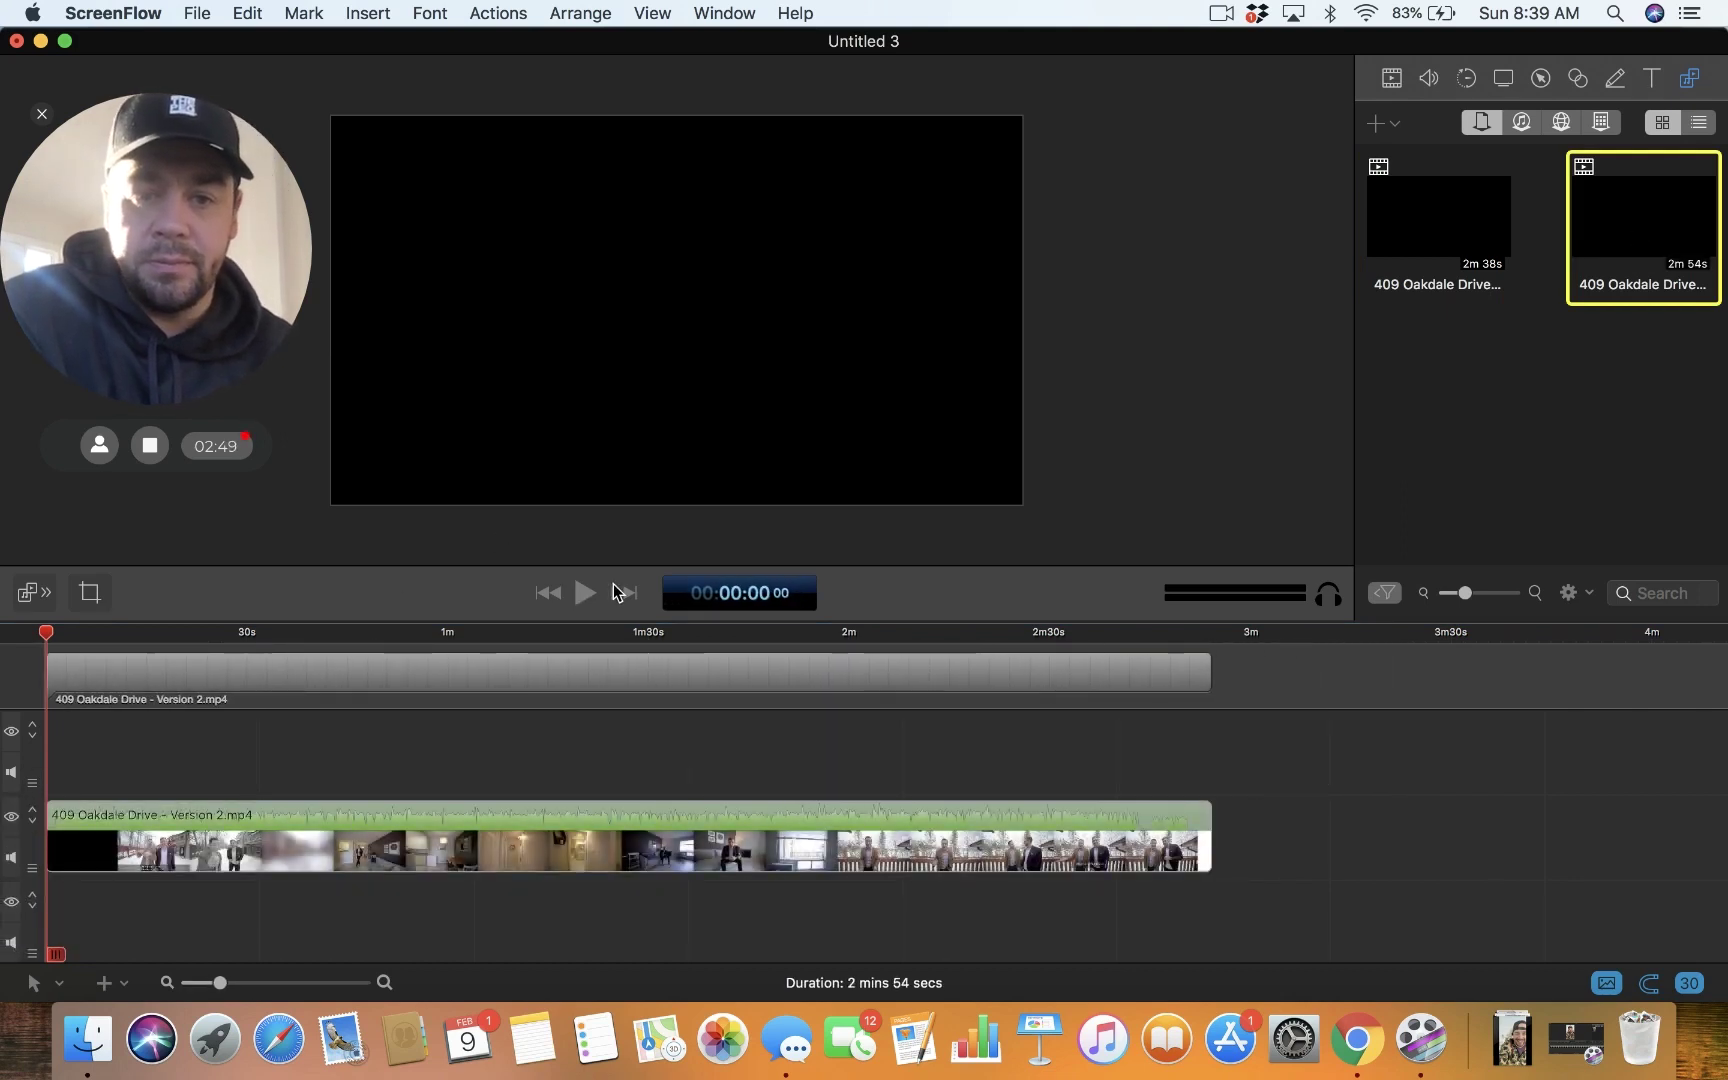
Play the new video, check the caption at about 33 seconds, and resume playback.
{"action": "left_click", "coordinate": [586, 594]}
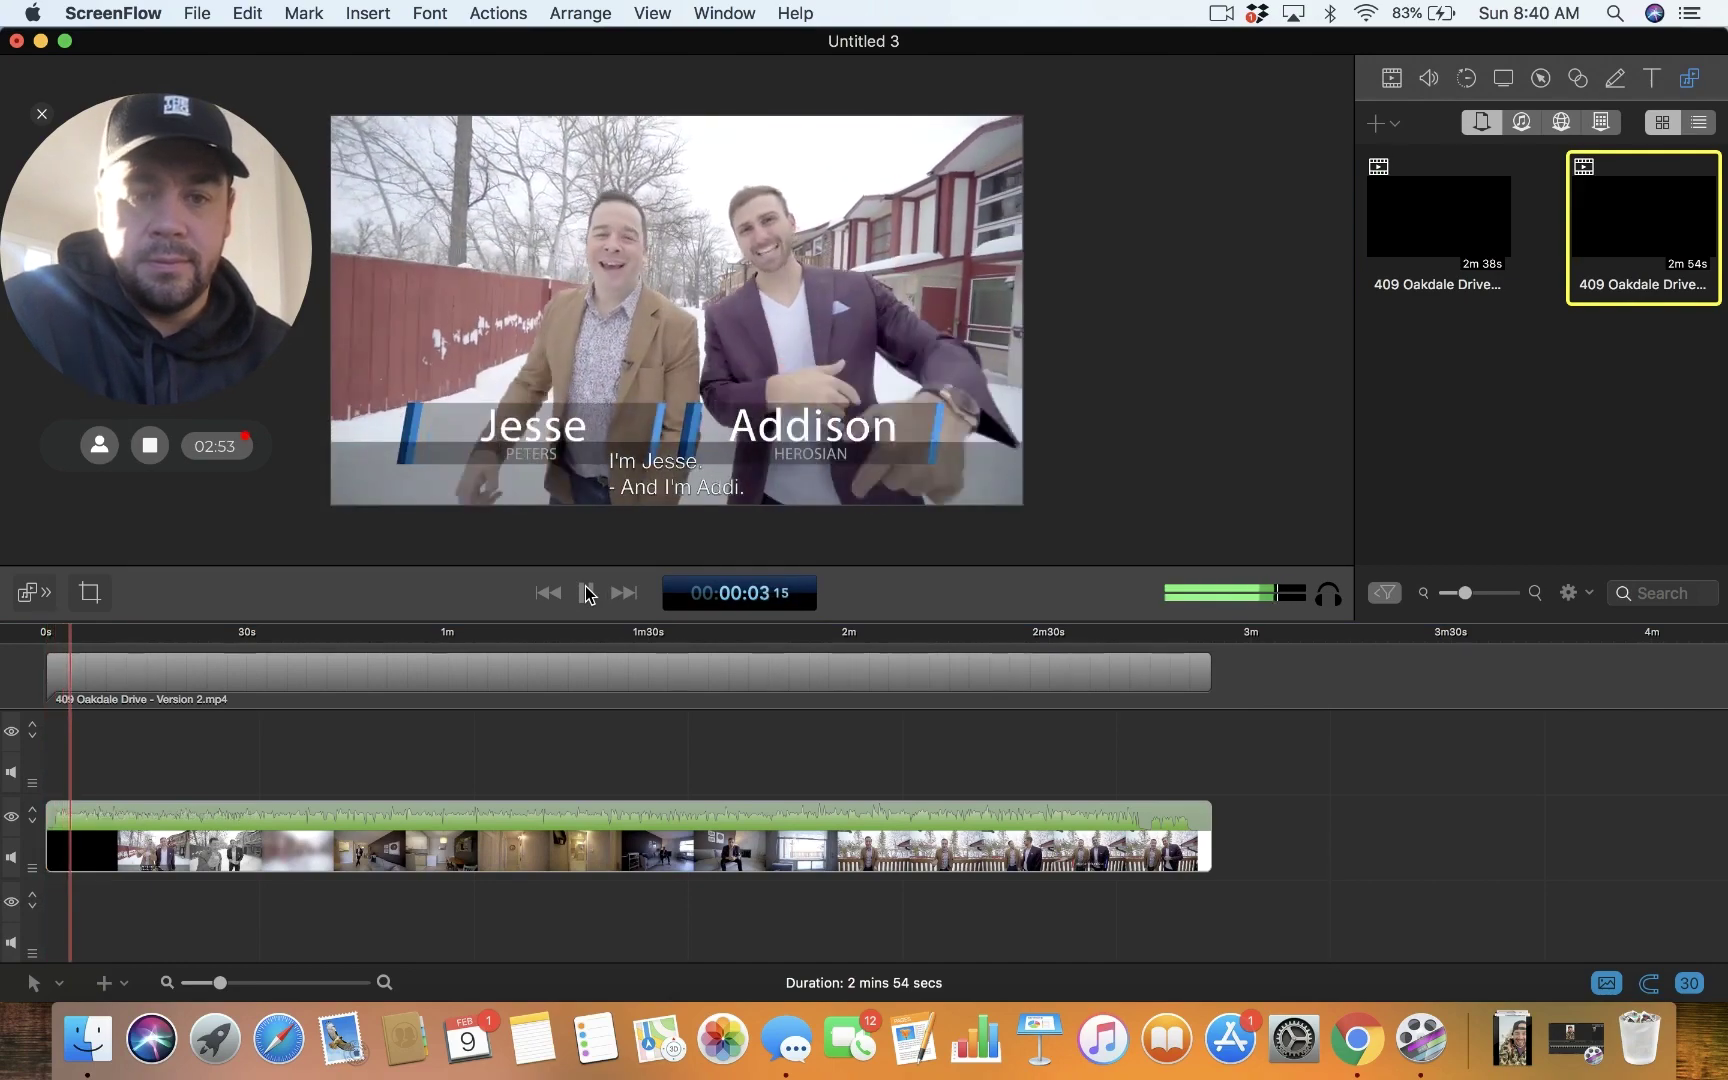
{"action": "left_click", "coordinate": [586, 594]}
{"action": "double_click", "coordinate": [283, 661]}
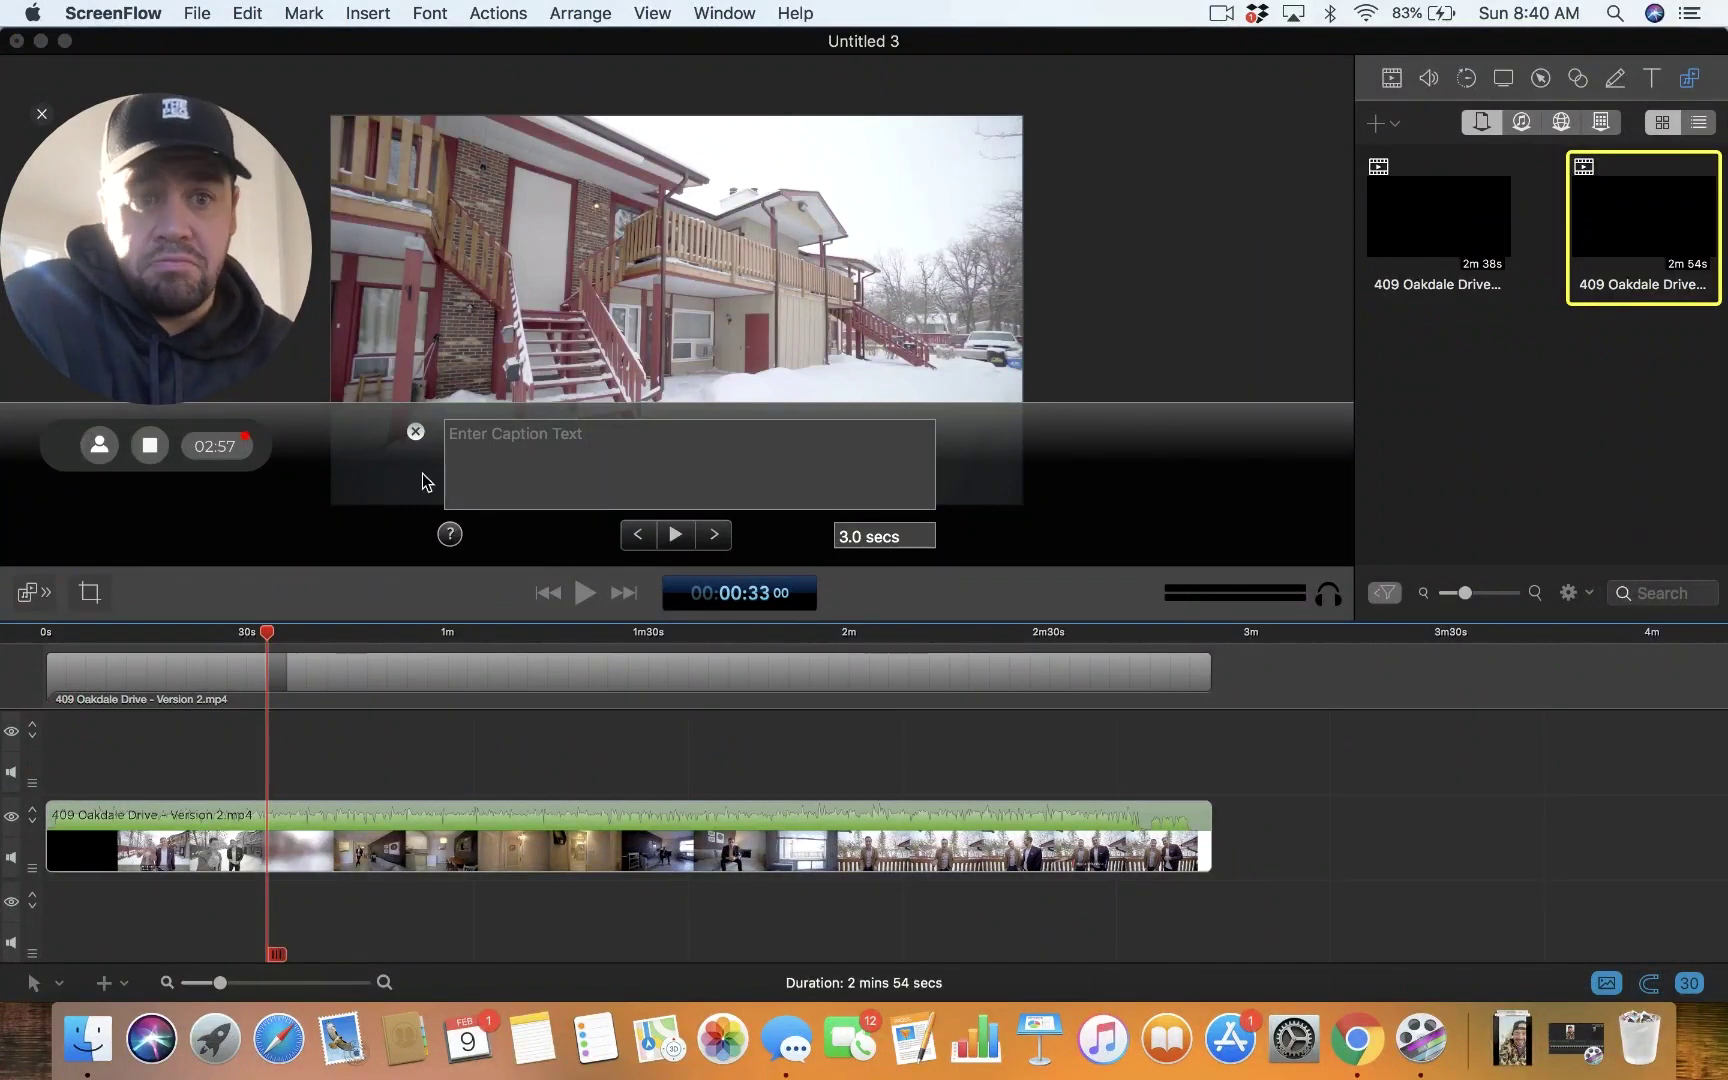
{"action": "left_click", "coordinate": [674, 534]}
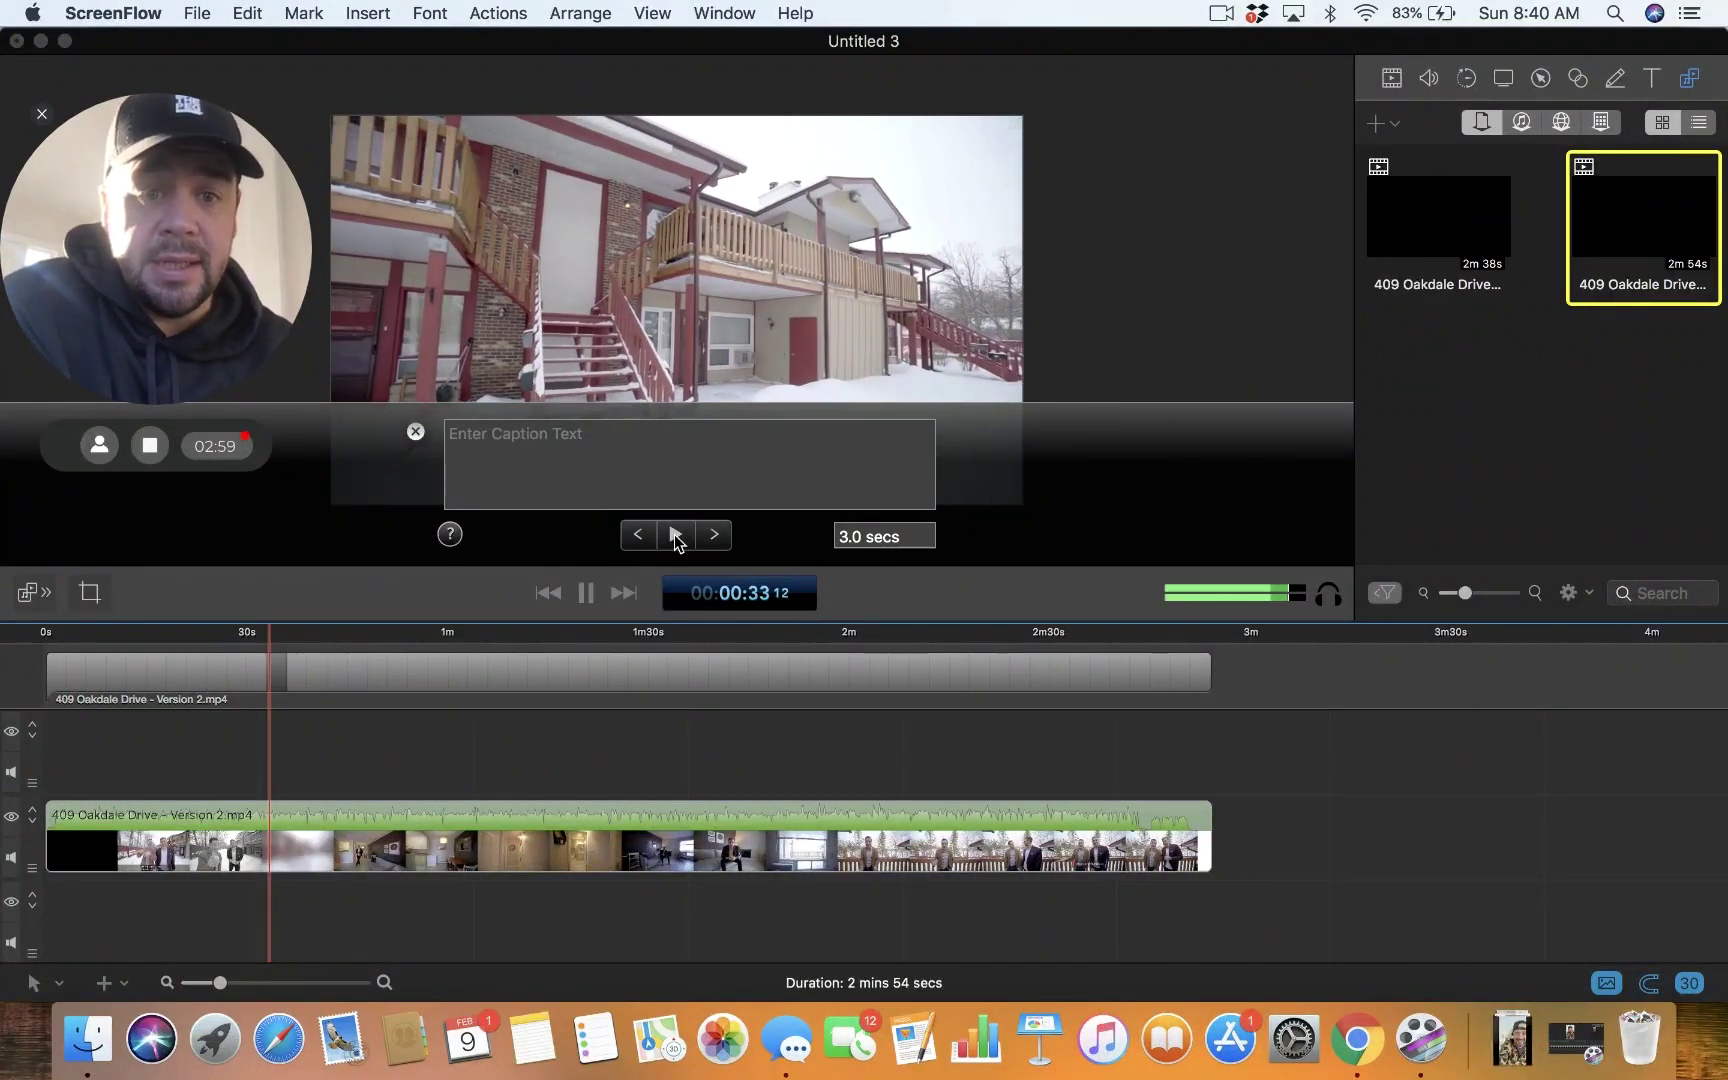
{"action": "left_click", "coordinate": [417, 432]}
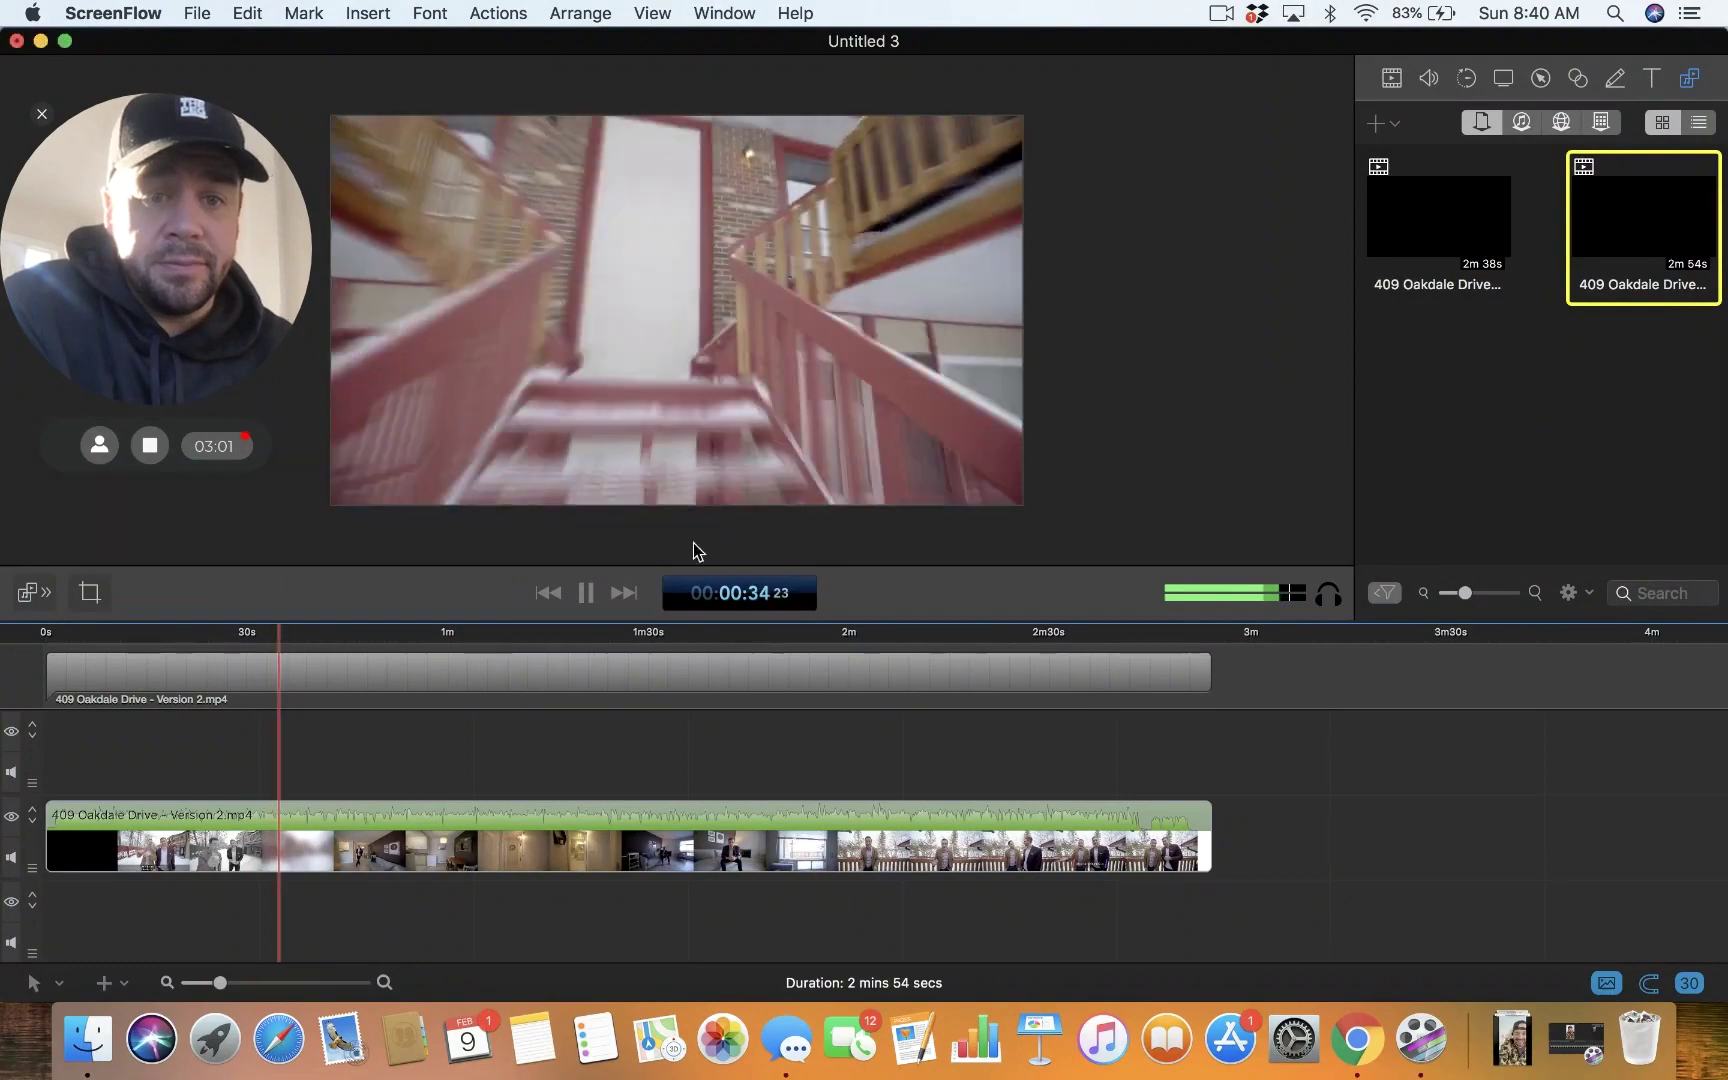